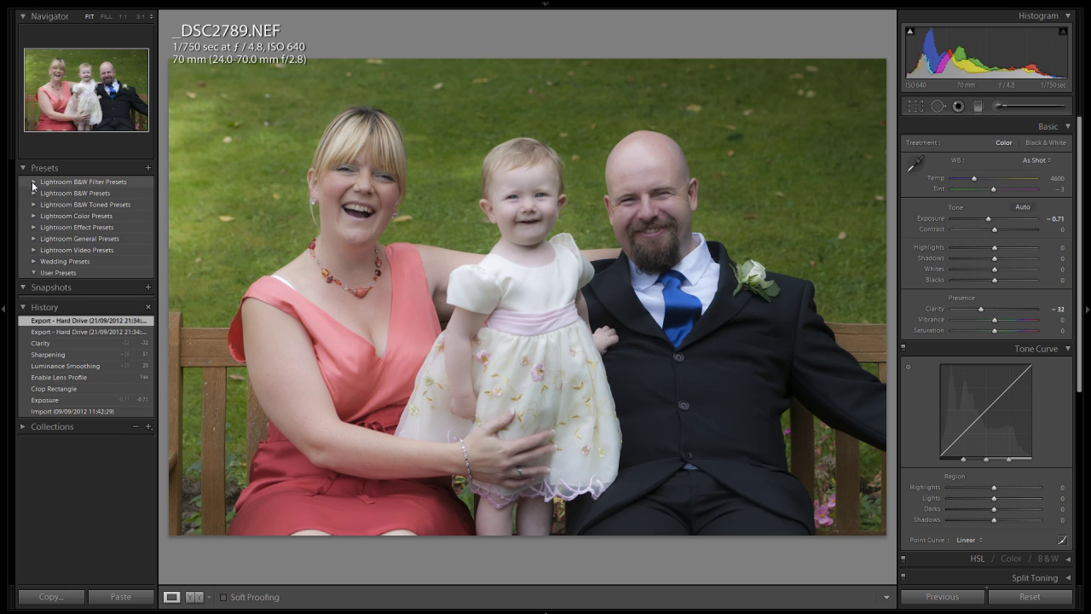
- Try the Blue Hi-Contrast Filter black and white preset on the family photo and inspect its Black & White Mix
{"action": "left_click", "coordinate": [34, 183]}
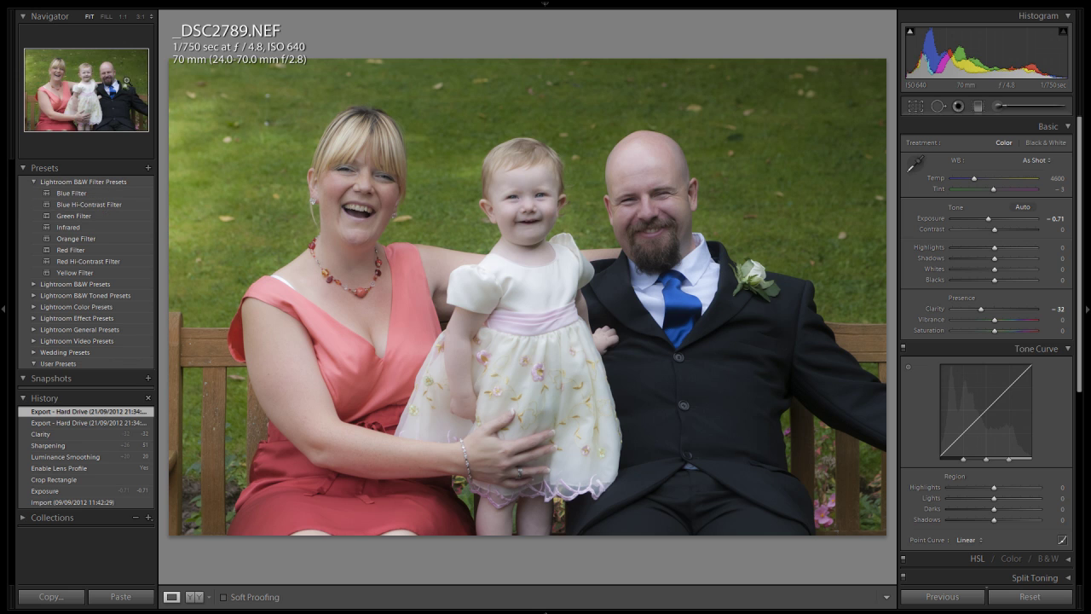
{"action": "left_click", "coordinate": [73, 207]}
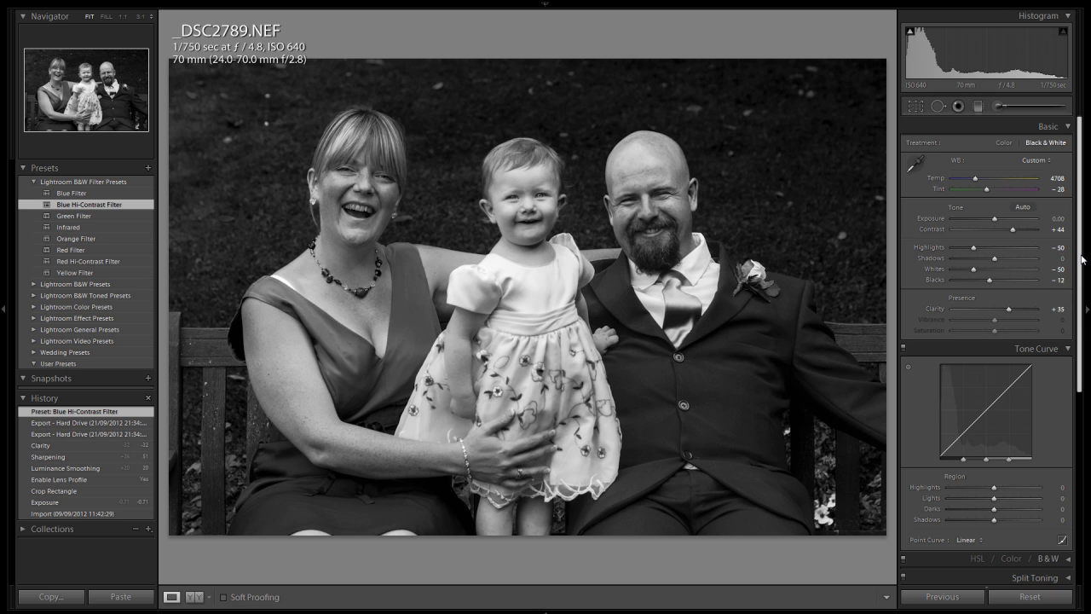
{"action": "left_click_drag", "start_coordinate": [1081, 259], "coordinate": [1076, 455]}
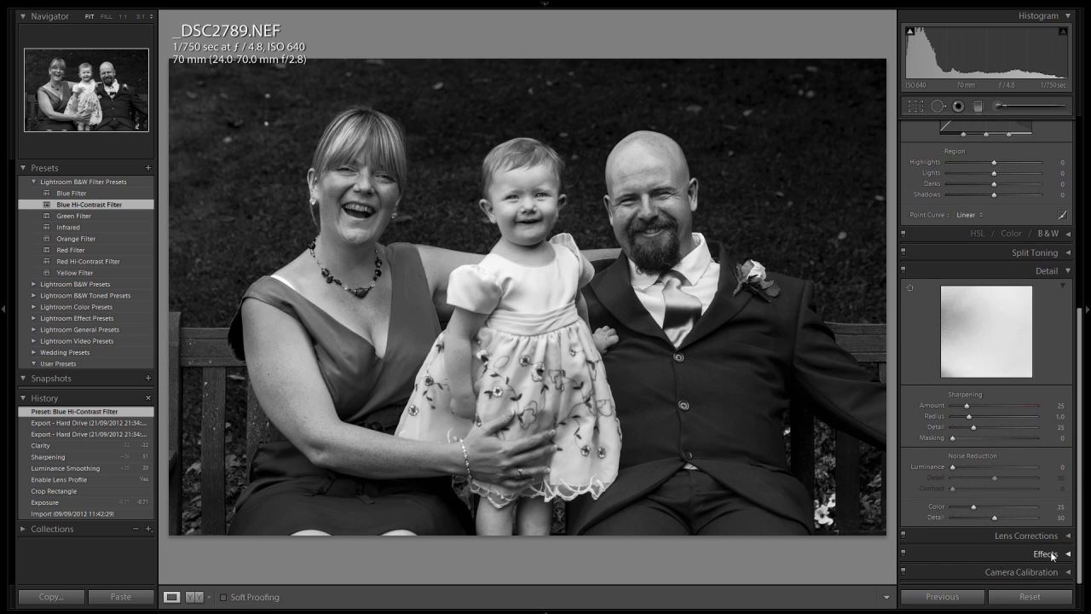
{"action": "left_click", "coordinate": [1067, 236]}
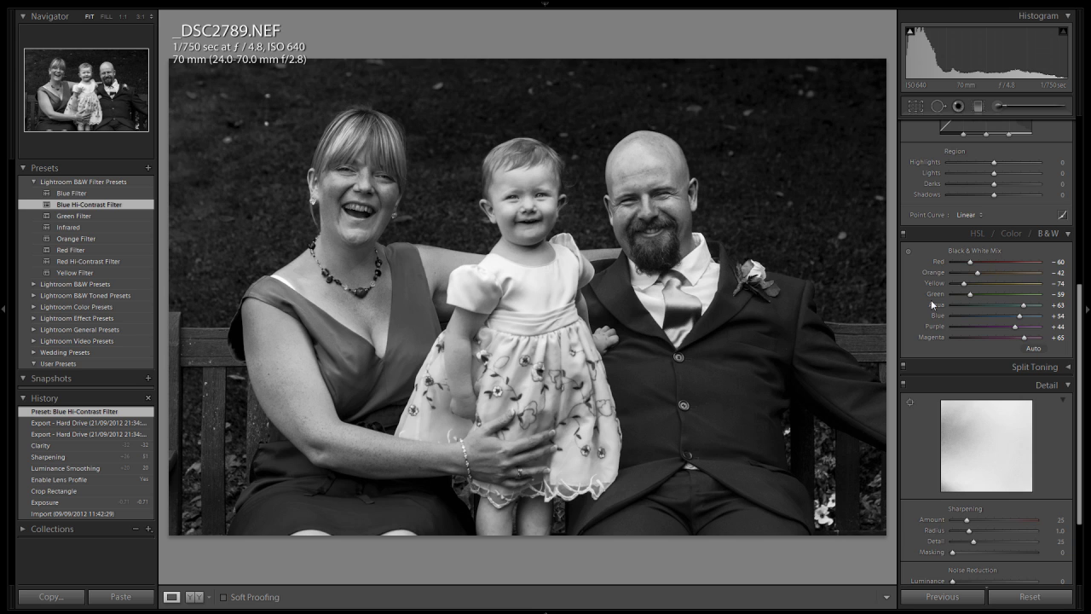
{"action": "left_click", "coordinate": [1068, 235]}
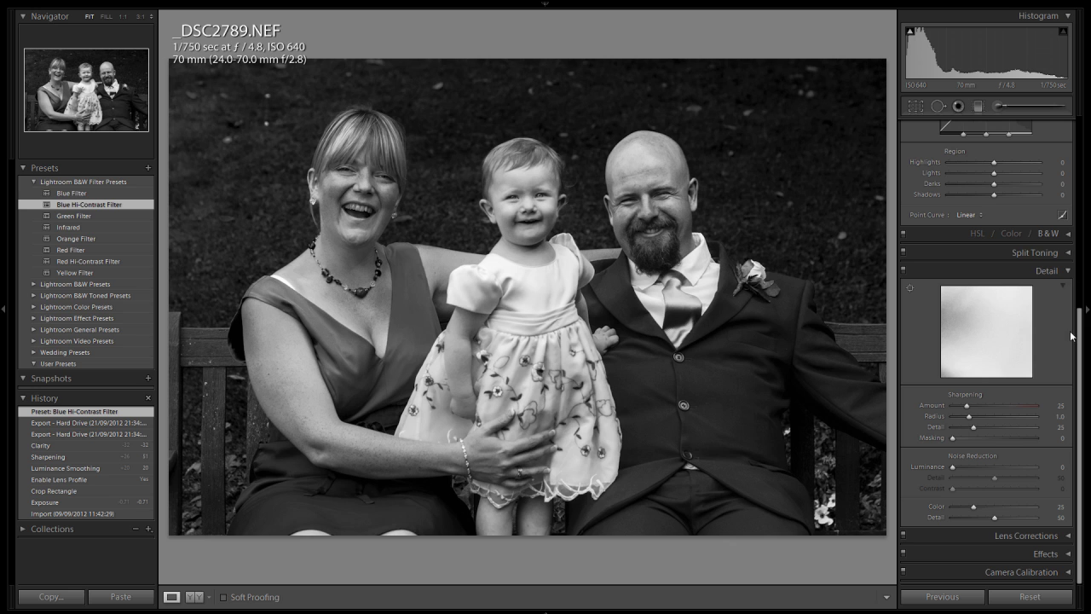
- Soften the preset's look by setting Clarity to −27 and Contrast to +10
{"action": "left_click_drag", "start_coordinate": [1078, 336], "coordinate": [1087, 230]}
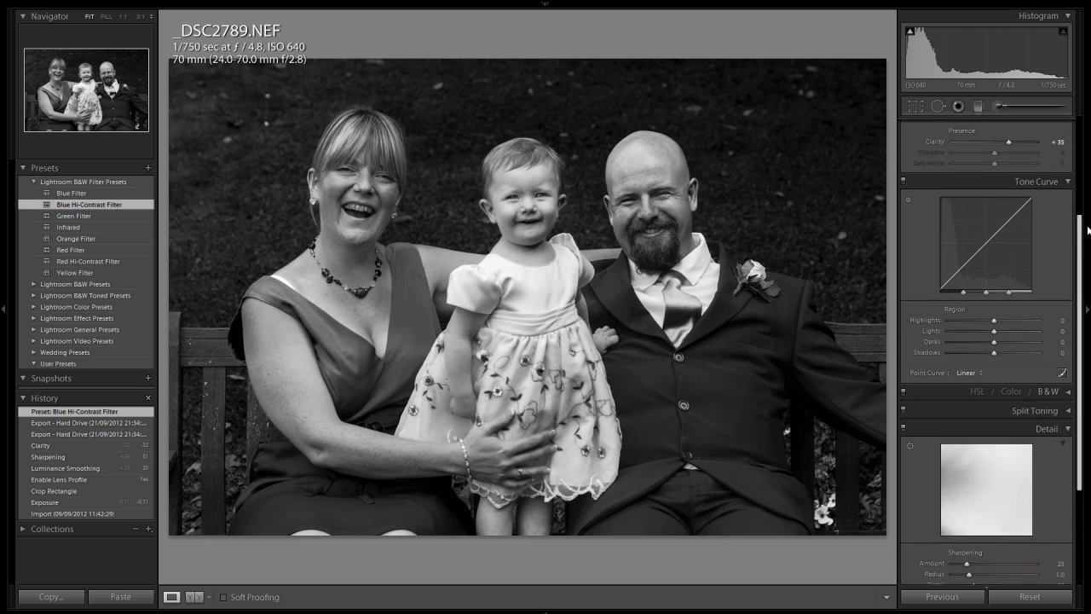
{"action": "scroll", "coordinate": [1066, 236], "scroll_direction": "up", "scroll_amount": 4}
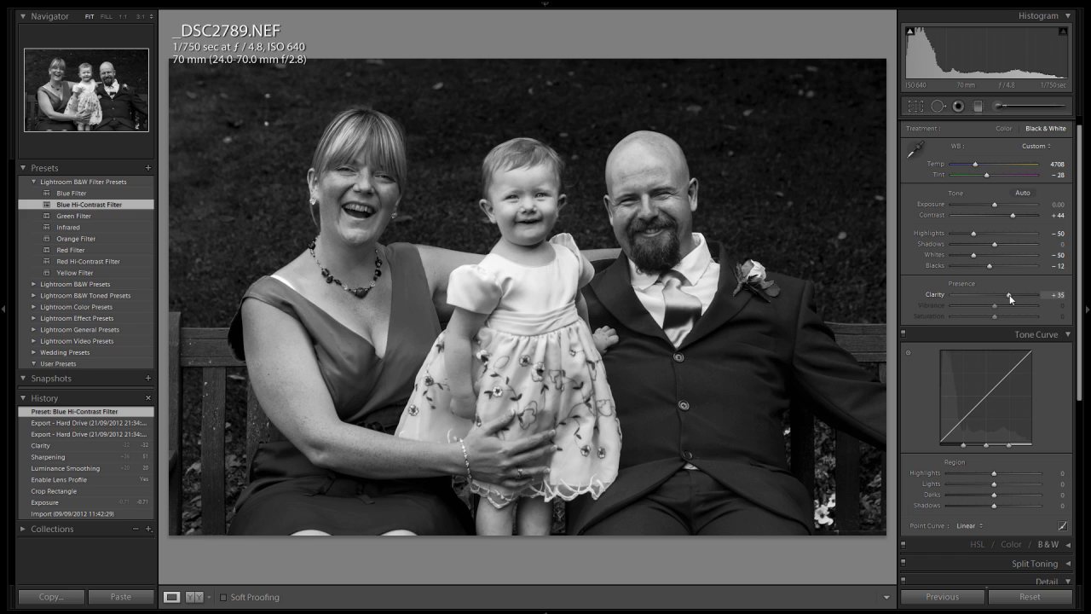
{"action": "left_click_drag", "start_coordinate": [1010, 297], "coordinate": [985, 296]}
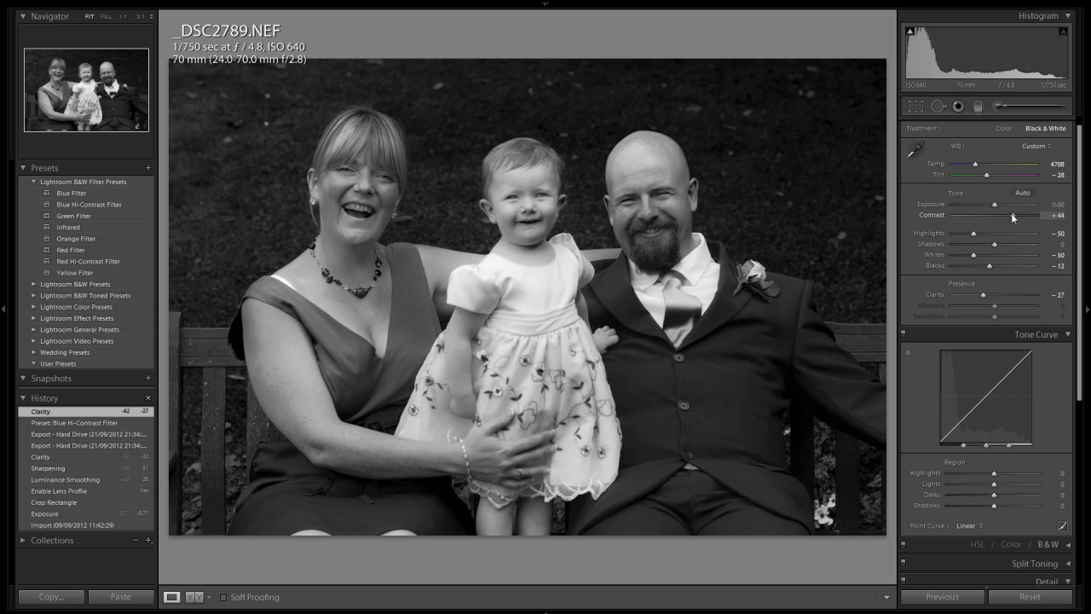
{"action": "left_click_drag", "start_coordinate": [1011, 213], "coordinate": [996, 215]}
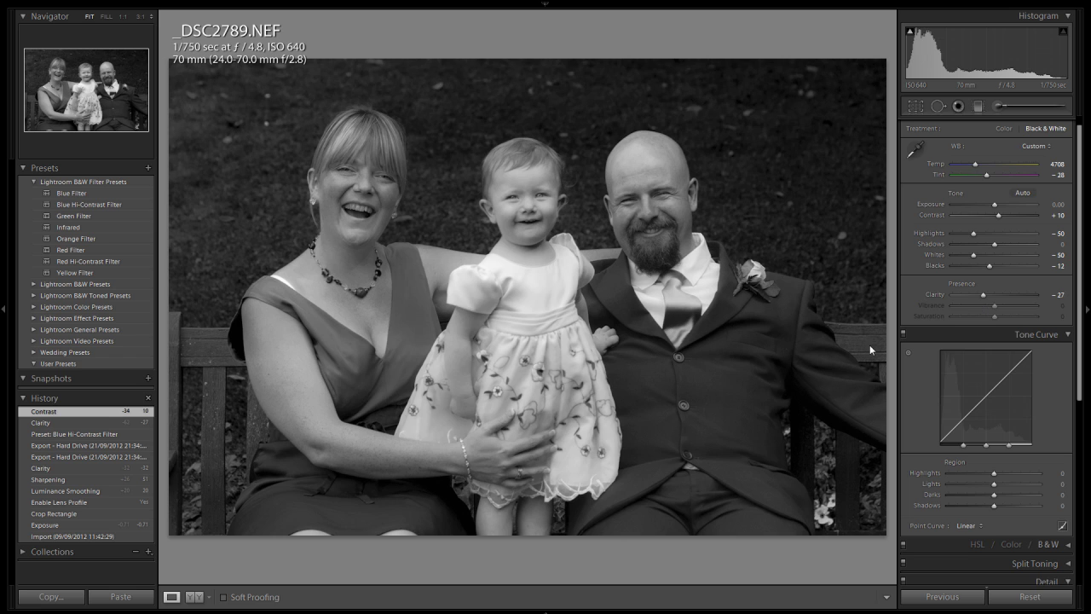
- Try the Blue Filter preset, and return the photo to its colour export state in the history
{"action": "left_click", "coordinate": [85, 196]}
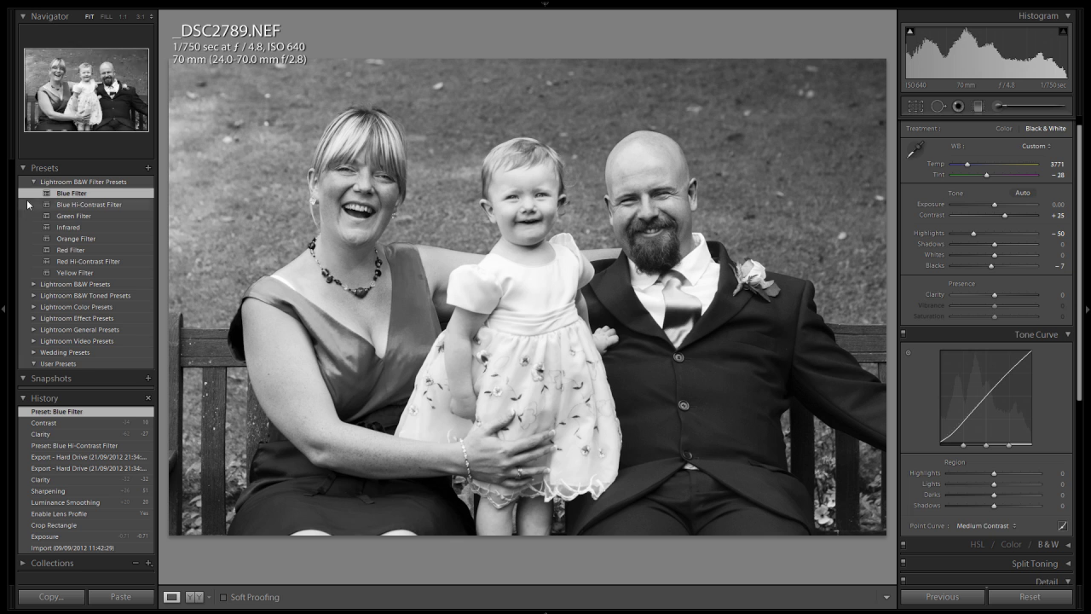
{"action": "left_click", "coordinate": [54, 424]}
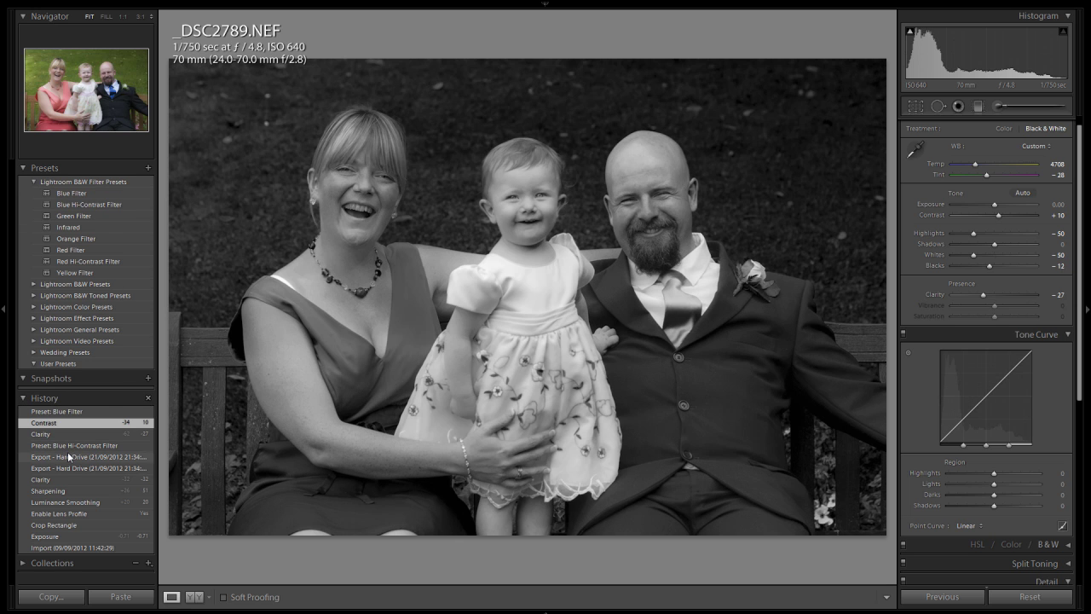
{"action": "left_click", "coordinate": [68, 456]}
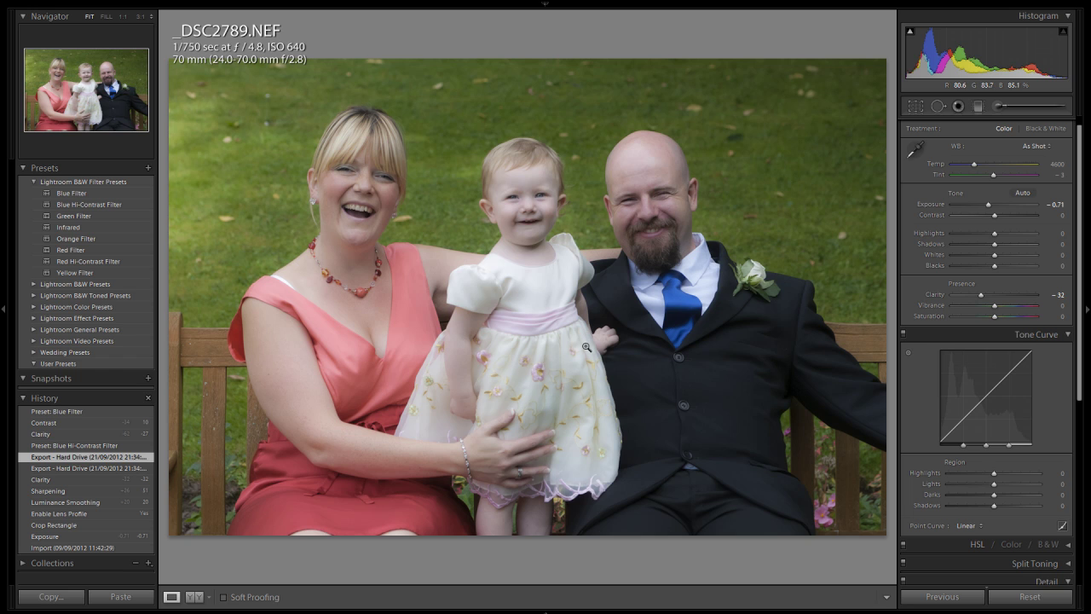
- Convert the photo to black and white and reset both Clarity and Exposure to 0
{"action": "left_click", "coordinate": [1043, 129]}
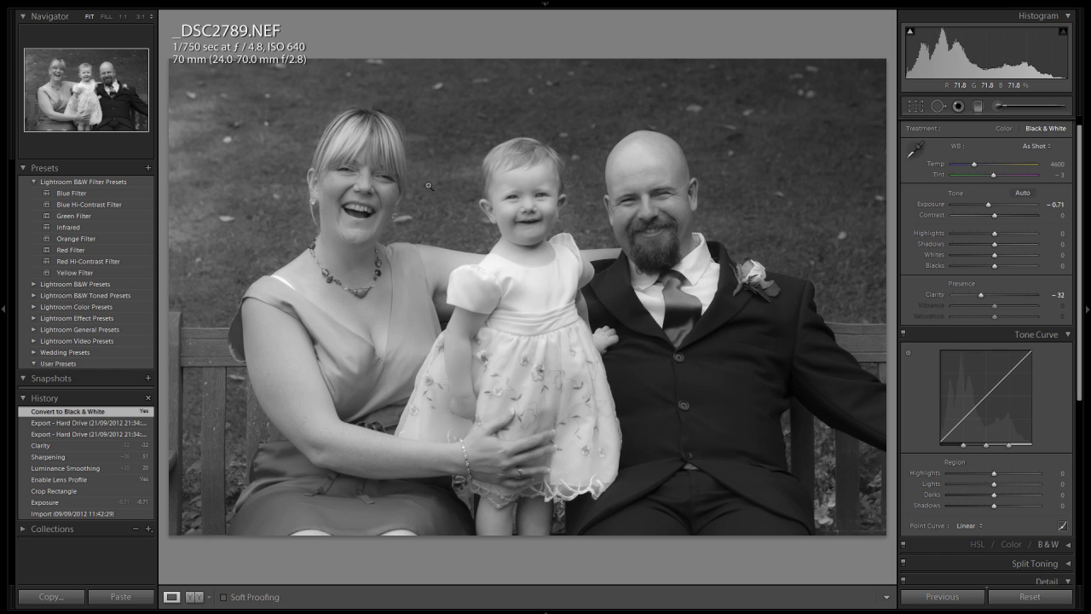
{"action": "double_click", "coordinate": [943, 295]}
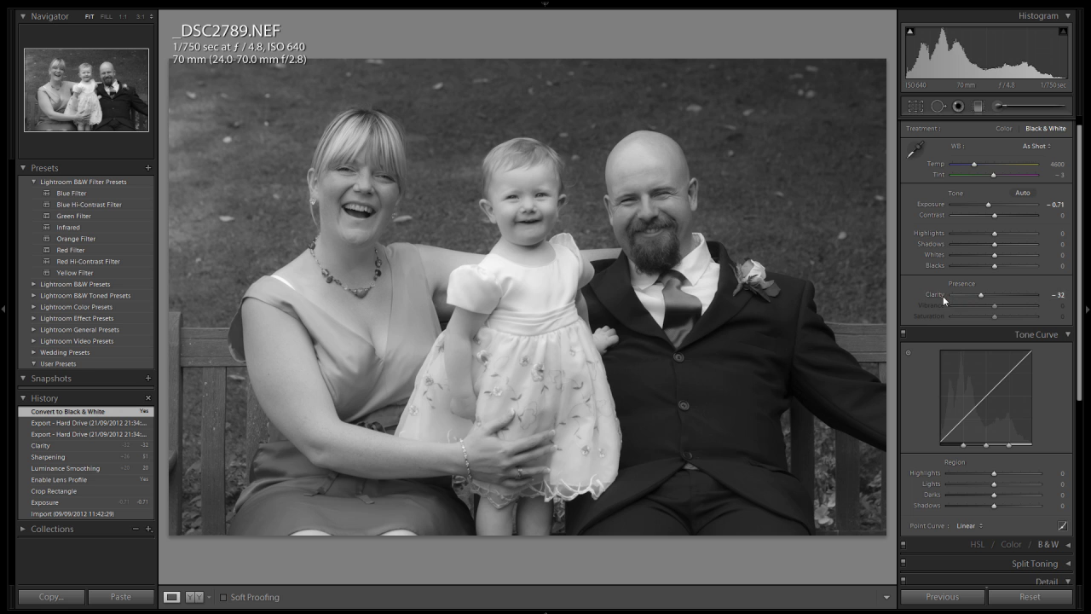
{"action": "double_click", "coordinate": [932, 204]}
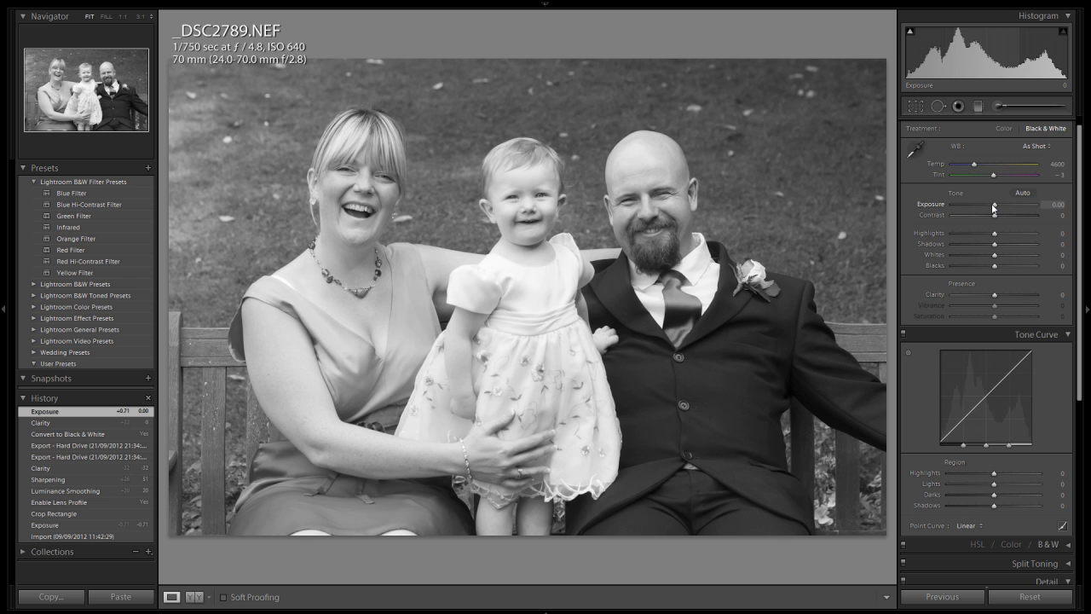
- Darken and soften the black and white photo with Exposure −0.65 and Clarity −29
{"action": "left_click_drag", "start_coordinate": [992, 206], "coordinate": [989, 208]}
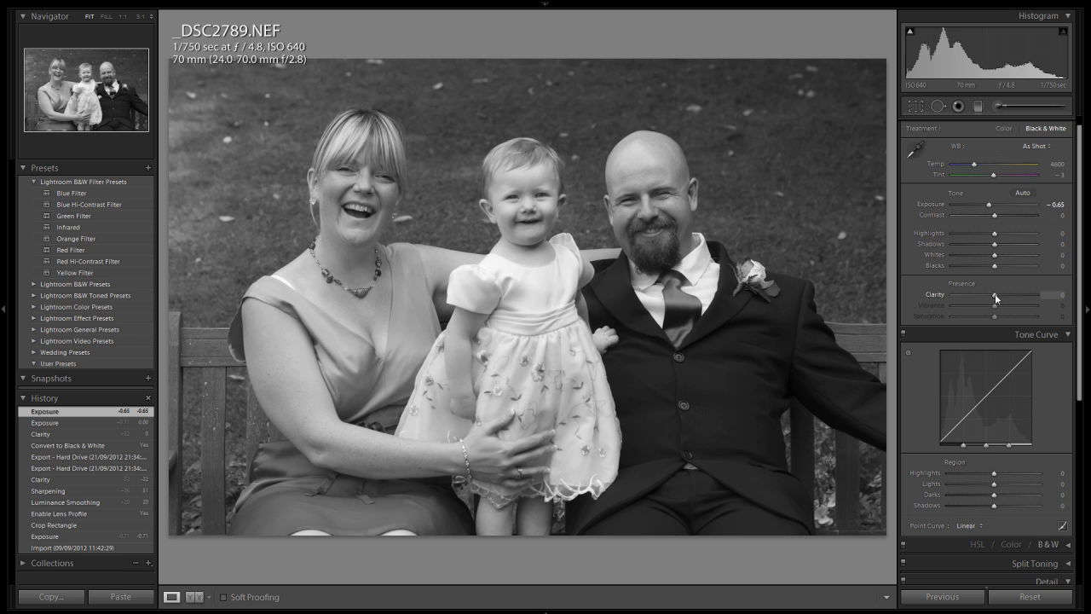
{"action": "left_click_drag", "start_coordinate": [994, 293], "coordinate": [984, 297]}
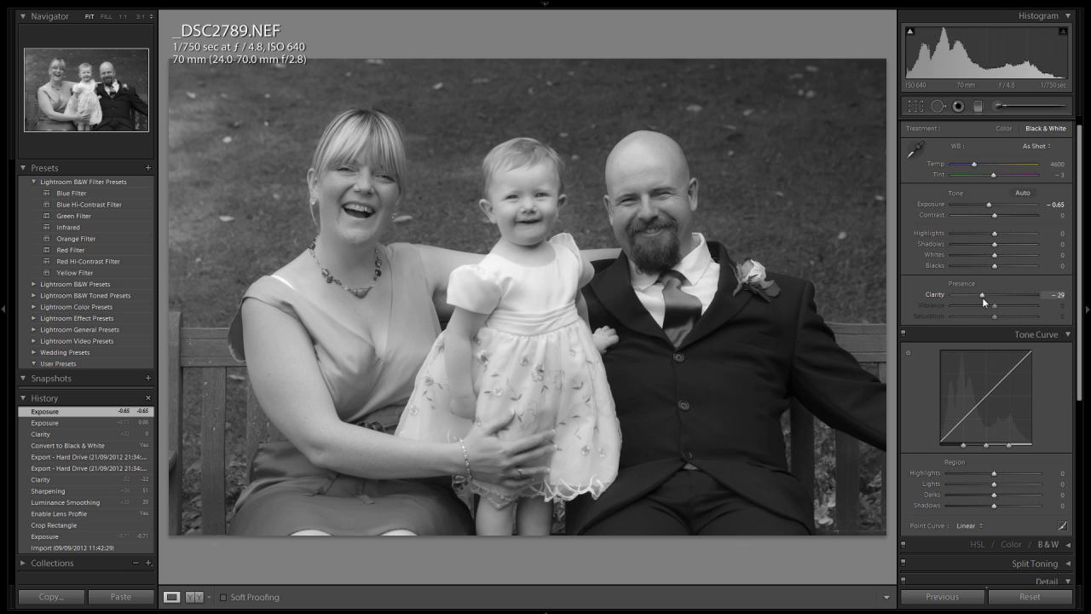
{"action": "left_click_drag", "start_coordinate": [982, 297], "coordinate": [981, 296]}
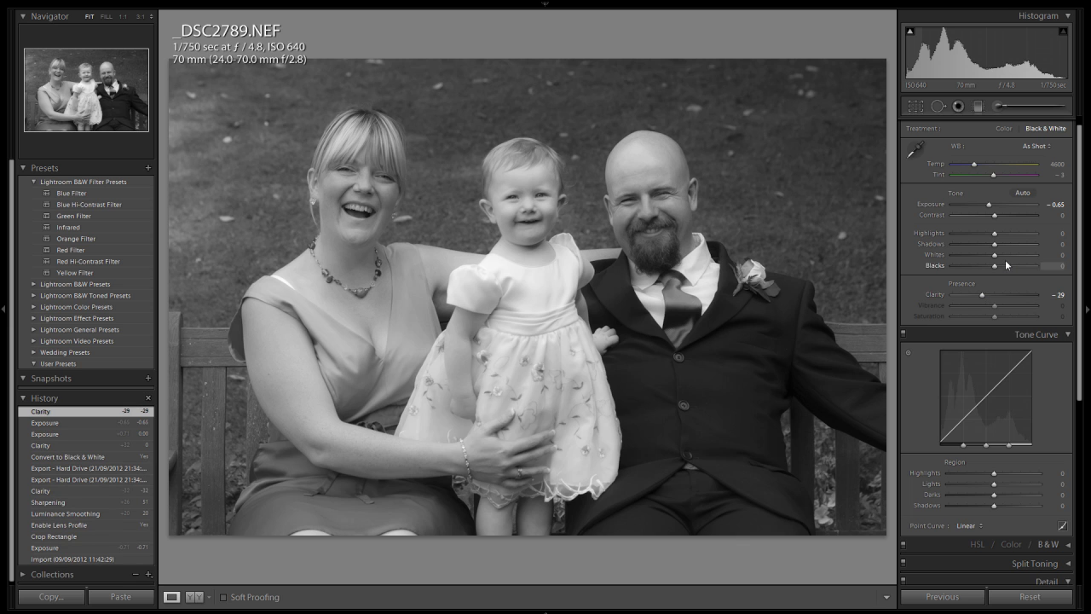
- Inspect the child's white dress at 1:1 and lower Whites to −16
{"action": "left_click", "coordinate": [540, 300]}
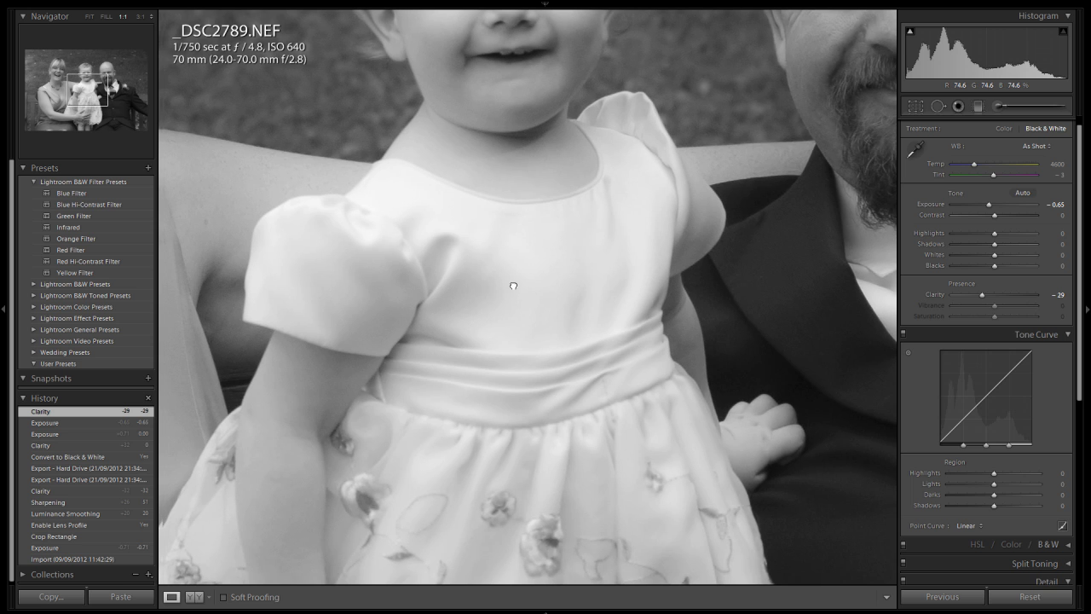
{"action": "left_click_drag", "start_coordinate": [513, 285], "coordinate": [645, 280]}
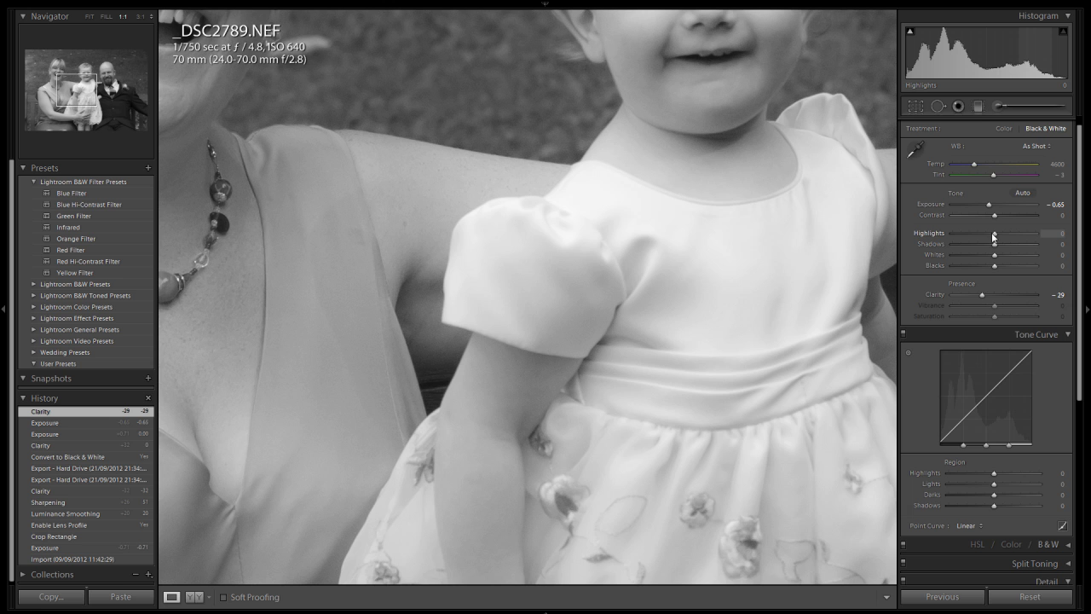
{"action": "left_click_drag", "start_coordinate": [993, 255], "coordinate": [988, 256]}
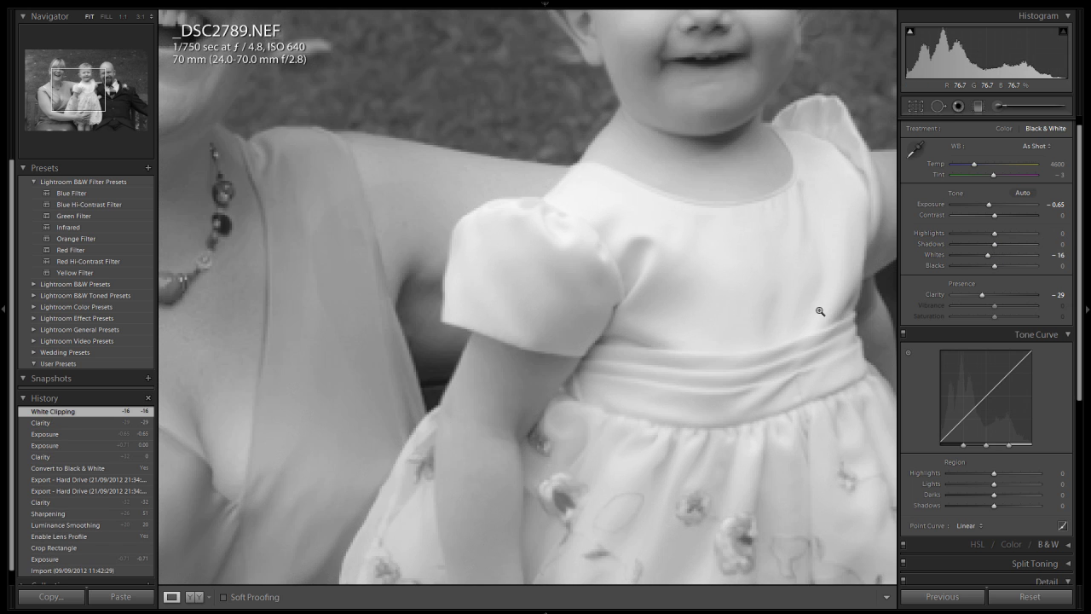
{"action": "left_click", "coordinate": [780, 308]}
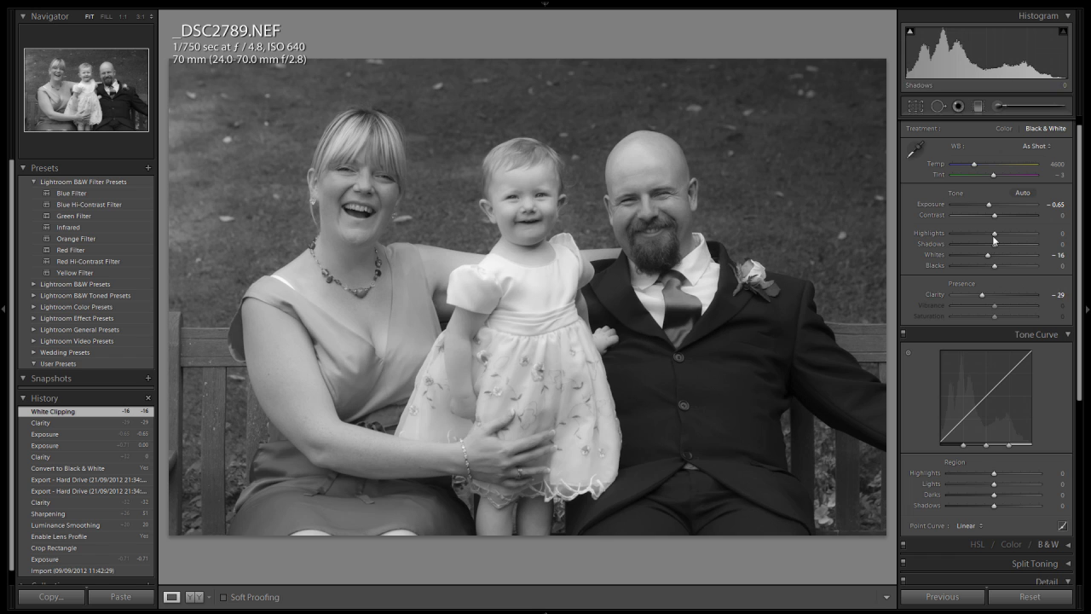
- Refine the photo's tones with Highlights −3, Whites +16 and Contrast +20
{"action": "mouse_move", "coordinate": [993, 236]}
{"action": "left_mouse_down"}
{"action": "mouse_move", "coordinate": [1002, 240]}
{"action": "mouse_move", "coordinate": [986, 240]}
{"action": "left_mouse_up"}
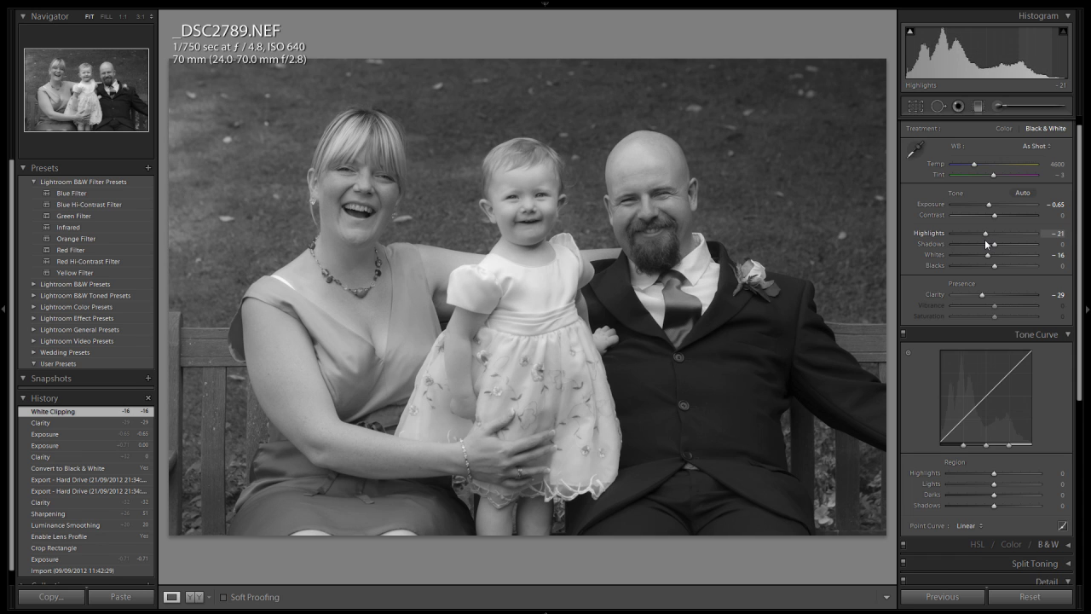
{"action": "left_click_drag", "start_coordinate": [985, 241], "coordinate": [1005, 259]}
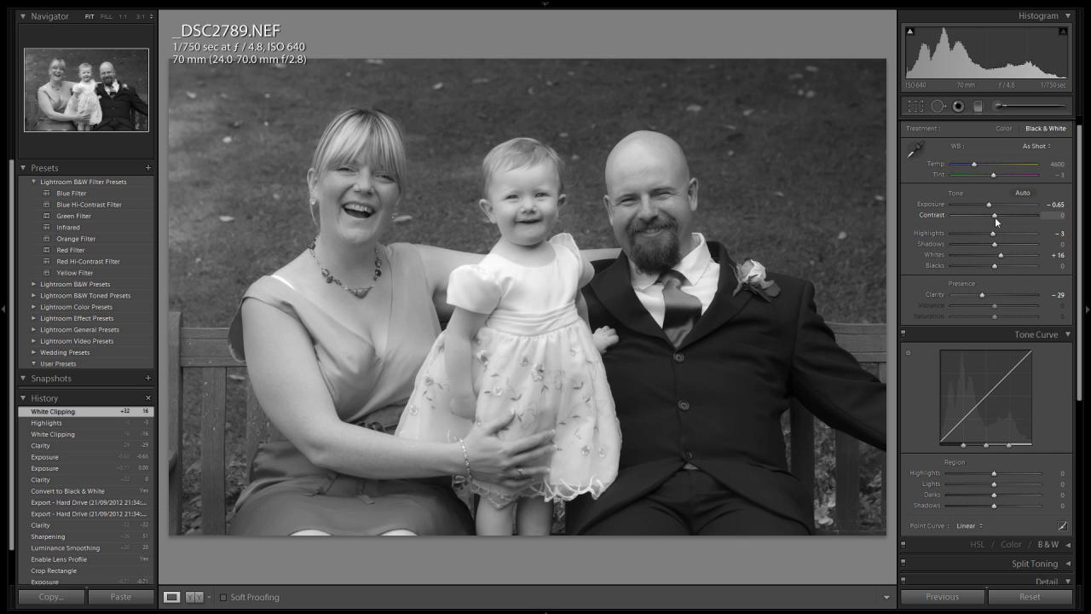
{"action": "left_click_drag", "start_coordinate": [995, 215], "coordinate": [1004, 219]}
- Check the lens profile corrections and add a Highlight Priority post-crop vignette with Amount −28
{"action": "scroll", "coordinate": [1082, 275], "scroll_direction": "down", "scroll_amount": 2}
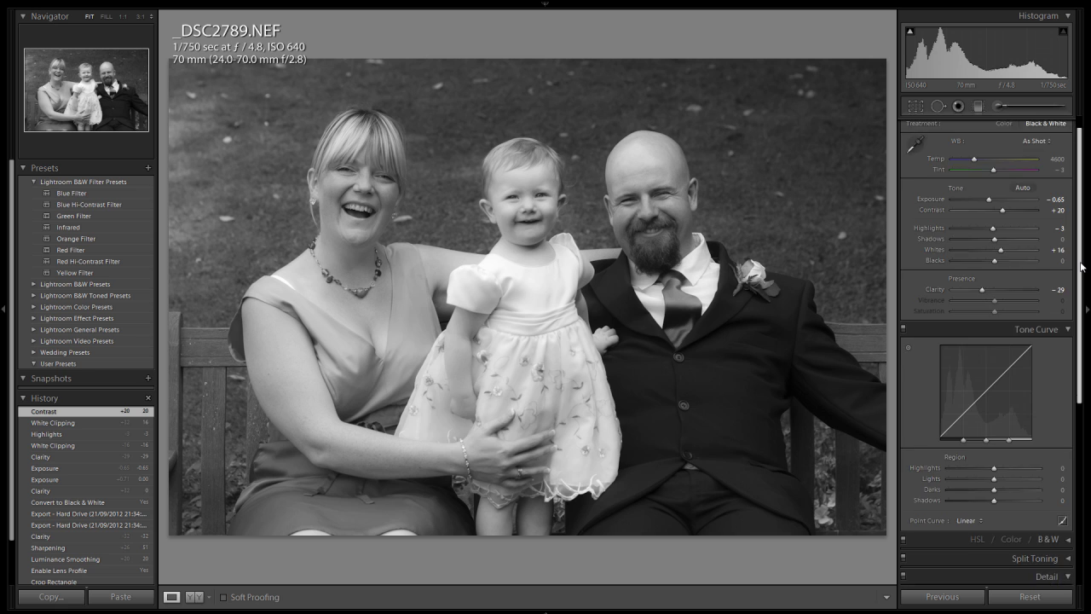
{"action": "scroll", "coordinate": [1081, 275], "scroll_direction": "down", "scroll_amount": 8}
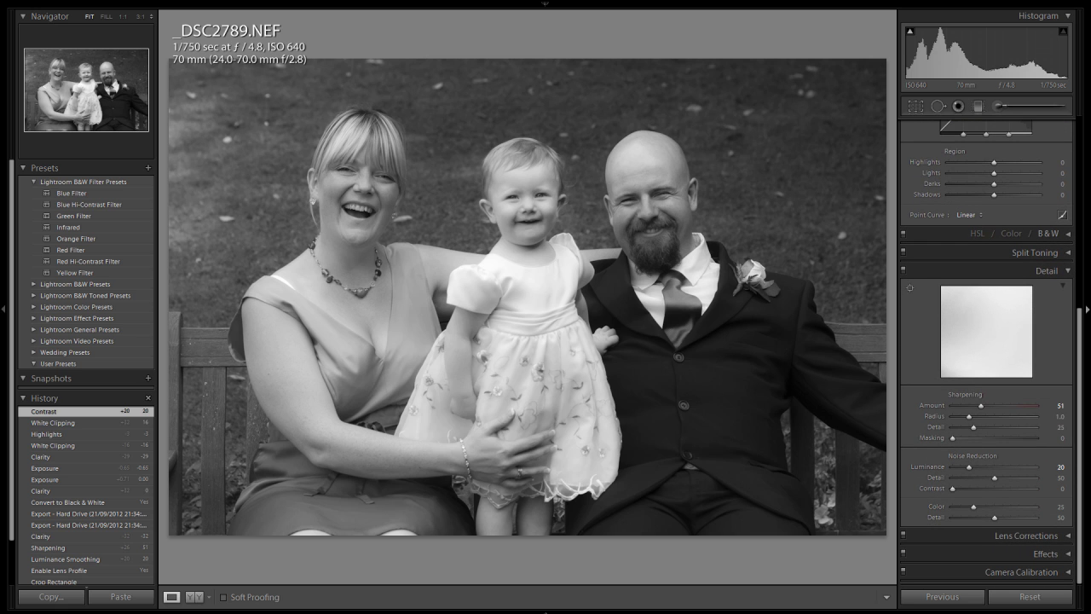
{"action": "left_click", "coordinate": [1054, 554]}
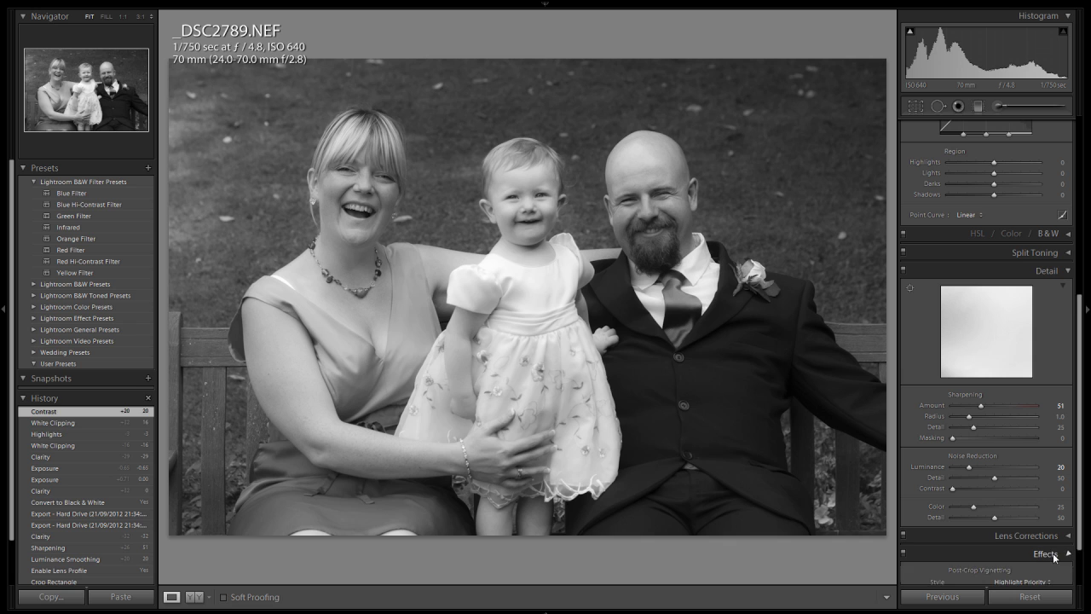
{"action": "left_click", "coordinate": [1046, 420]}
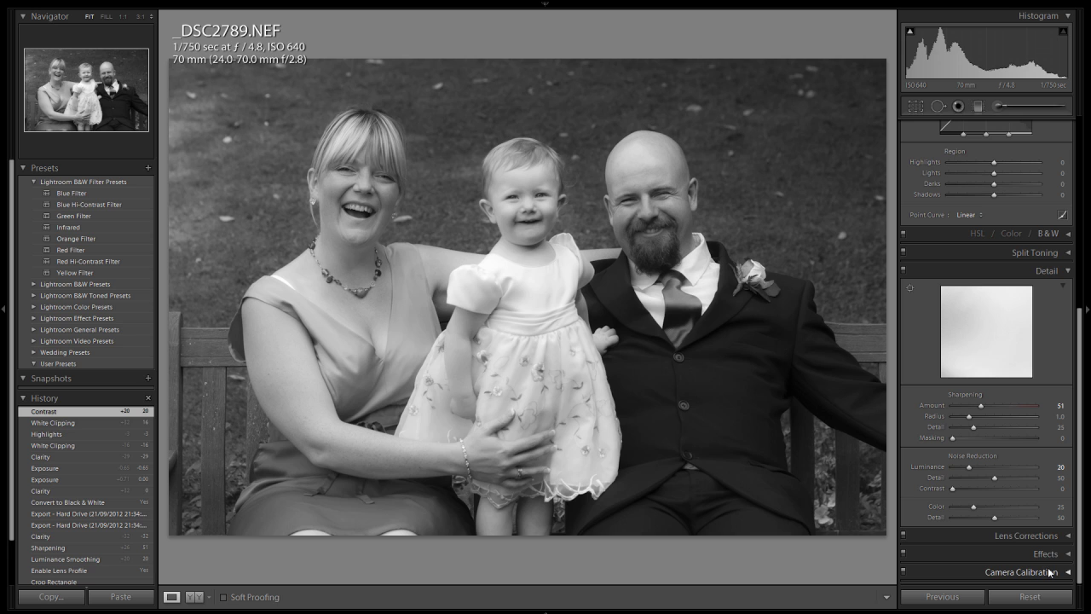
{"action": "left_click", "coordinate": [1047, 536]}
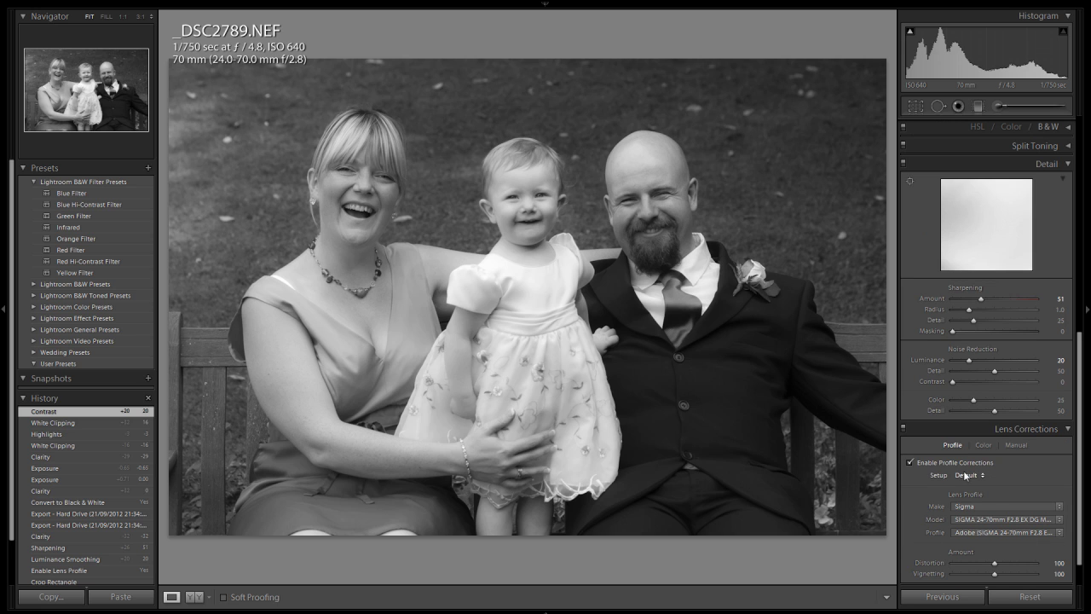
{"action": "left_click", "coordinate": [1026, 430]}
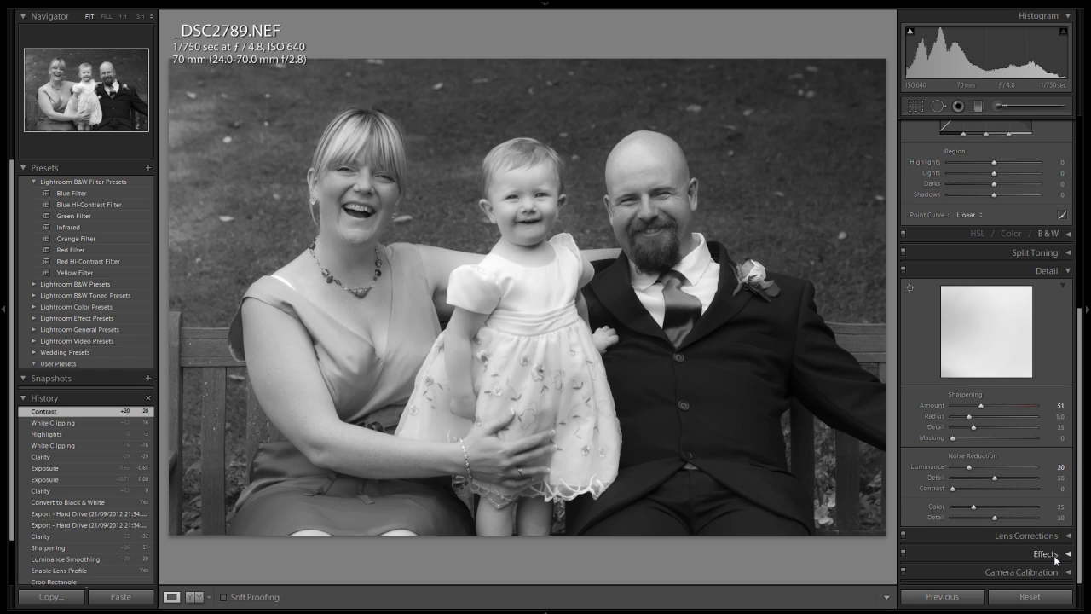
{"action": "left_click", "coordinate": [1054, 555]}
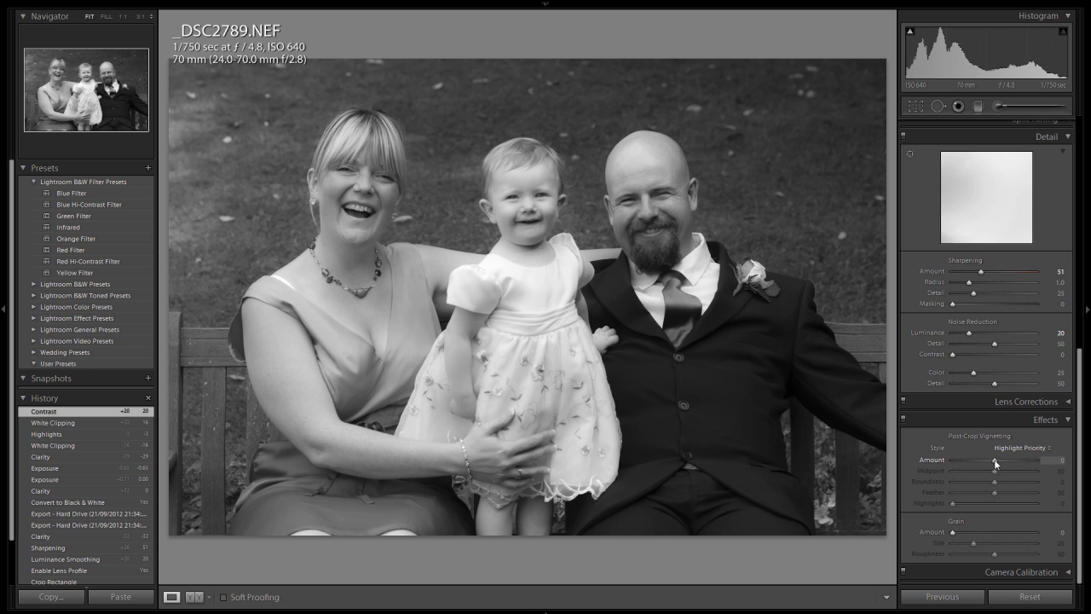
{"action": "left_click_drag", "start_coordinate": [994, 463], "coordinate": [983, 462]}
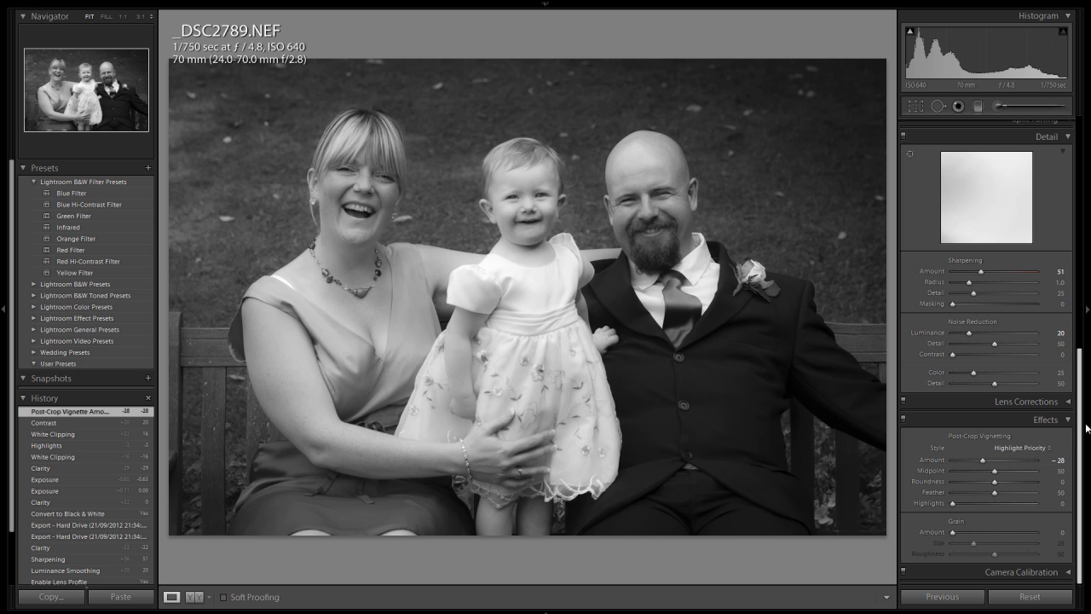
- Return to the Library grid and select the edited black and white photo together with the next two colour photos
{"action": "left_click_drag", "start_coordinate": [1080, 426], "coordinate": [1078, 159]}
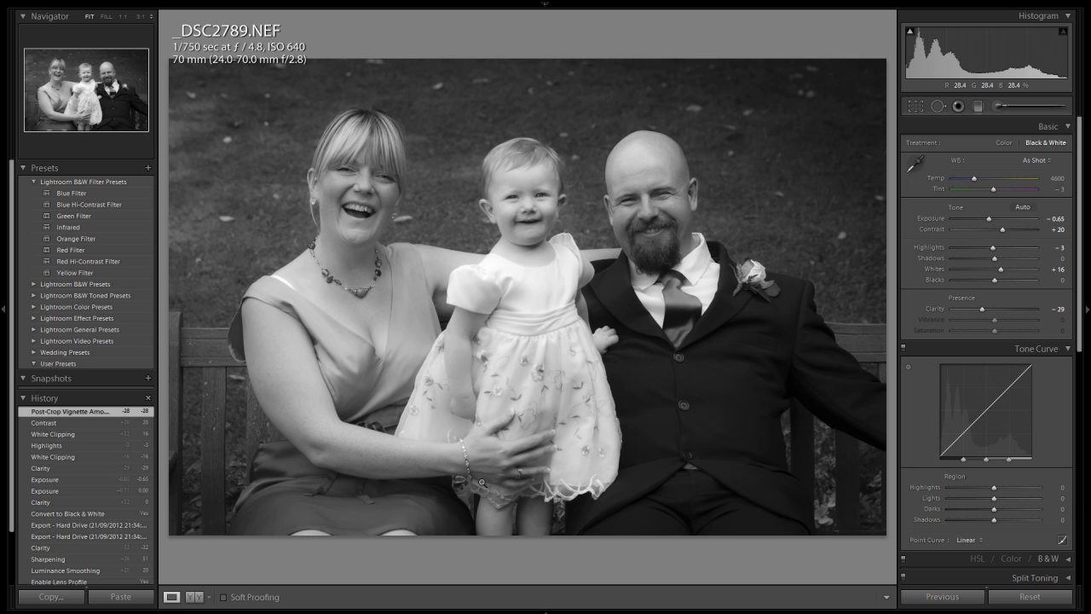
{"action": "key", "text": "g"}
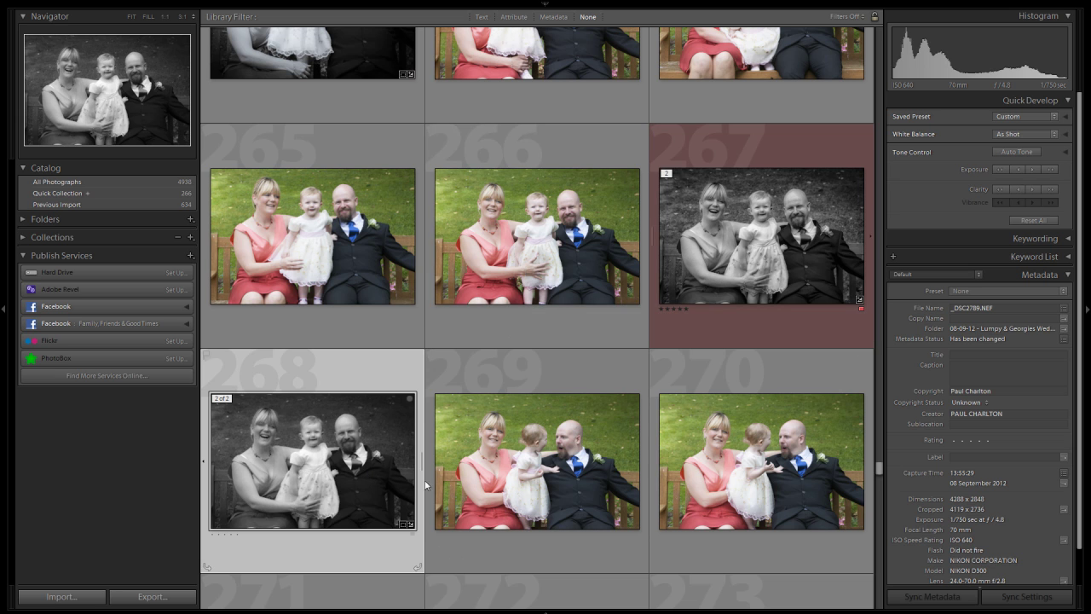
{"action": "left_click", "coordinate": [582, 459], "text": "shift"}
{"action": "left_click", "coordinate": [720, 466], "text": "shift"}
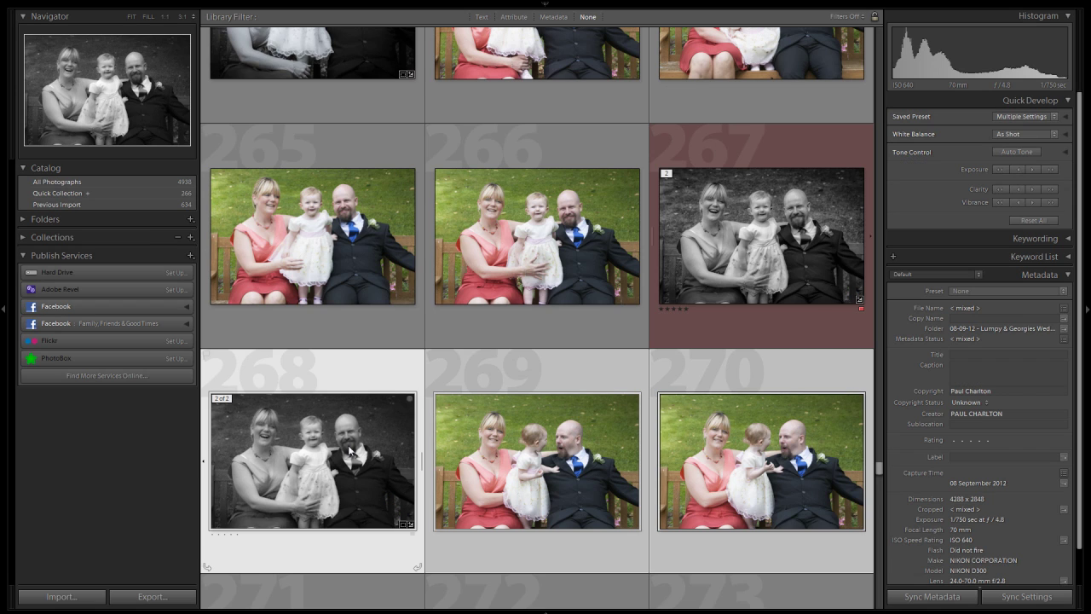
- Start a new develop preset from the edited black and white photo, leaving Chromatic Aberration and Sharpening out of its settings
{"action": "left_click", "coordinate": [339, 481]}
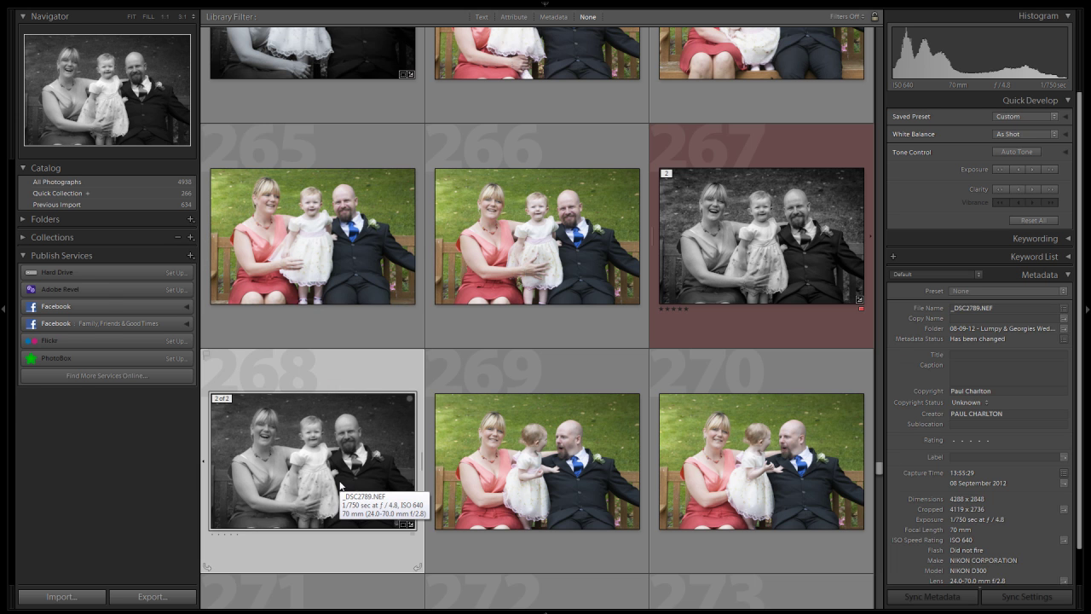
{"action": "key", "text": "d"}
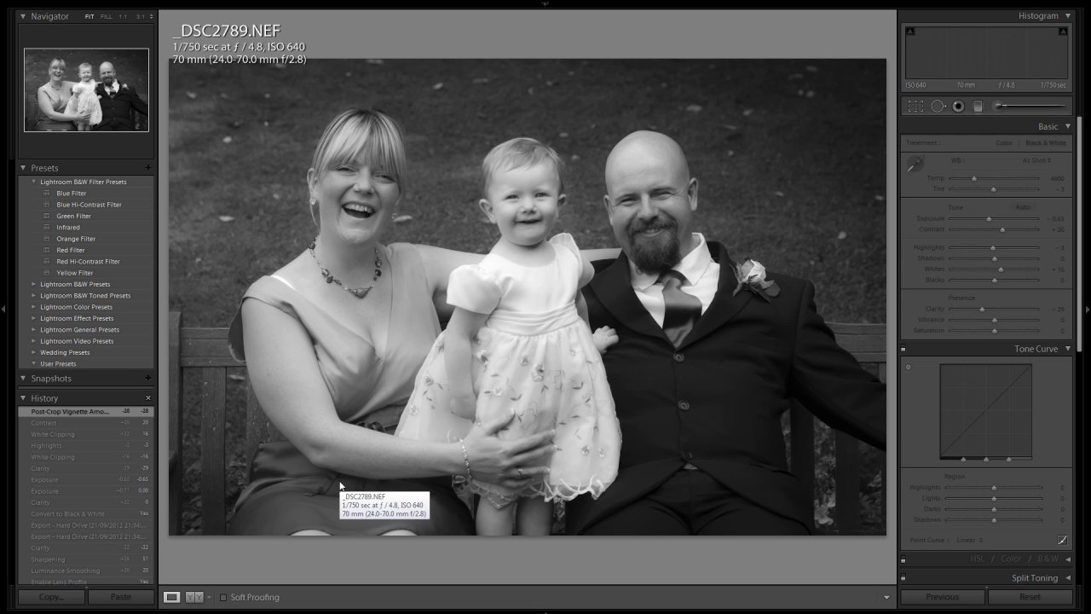
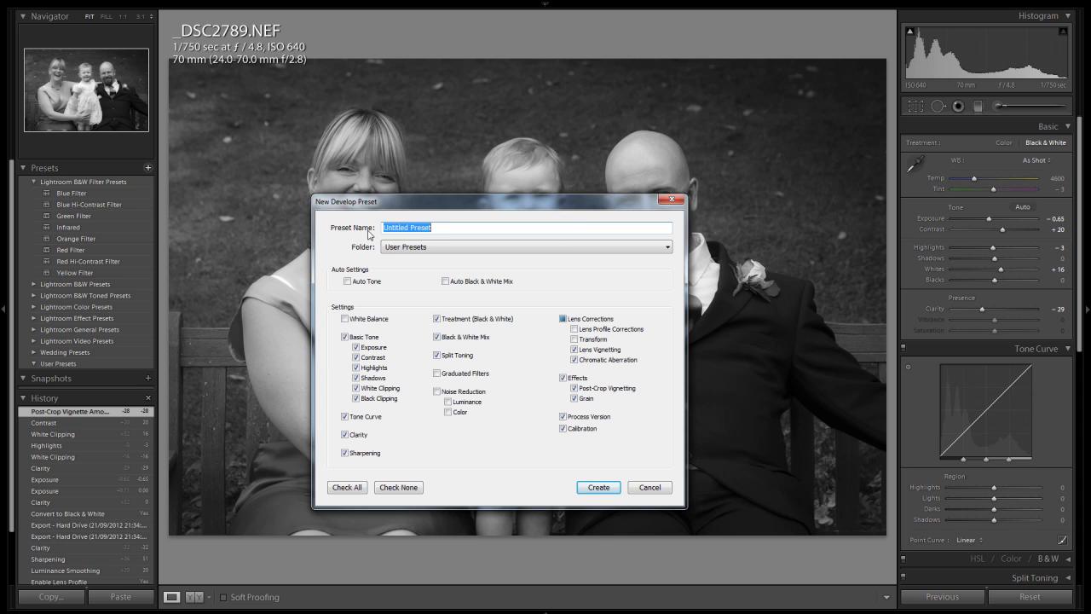
{"action": "left_click", "coordinate": [435, 254]}
{"action": "left_click", "coordinate": [509, 211]}
{"action": "left_click", "coordinate": [575, 360]}
{"action": "left_click", "coordinate": [574, 388]}
{"action": "left_click", "coordinate": [368, 452]}
- Keep the preset in the User Presets folder, name it "Sample Preset" and create it
{"action": "left_click", "coordinate": [435, 248]}
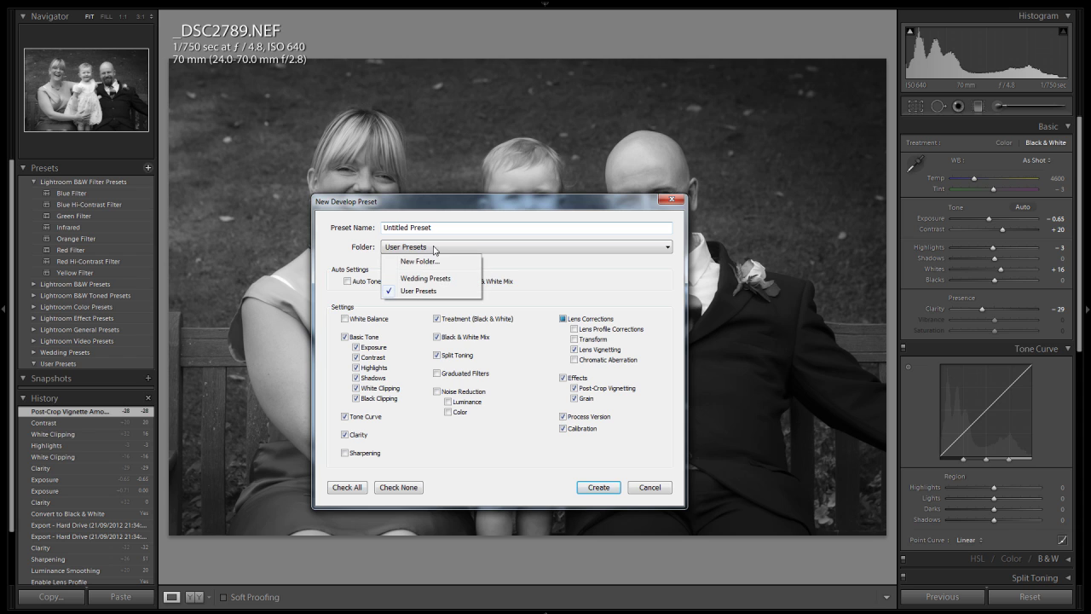
{"action": "left_click", "coordinate": [433, 291]}
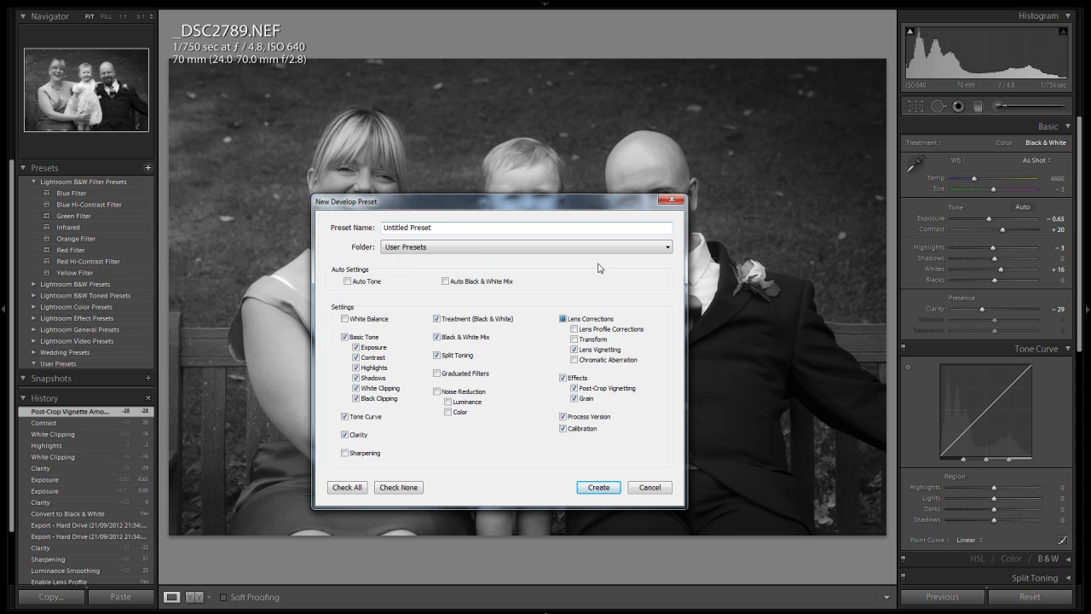
{"action": "left_click_drag", "start_coordinate": [431, 227], "coordinate": [381, 227]}
{"action": "type", "text": "Sample (re"}
{"action": "key", "text": "BackSpace"}
{"action": "key", "text": "BackSpace"}
{"action": "key", "text": "BackSpace"}
{"action": "type", "text": "Preset"}
{"action": "left_click", "coordinate": [597, 488]}
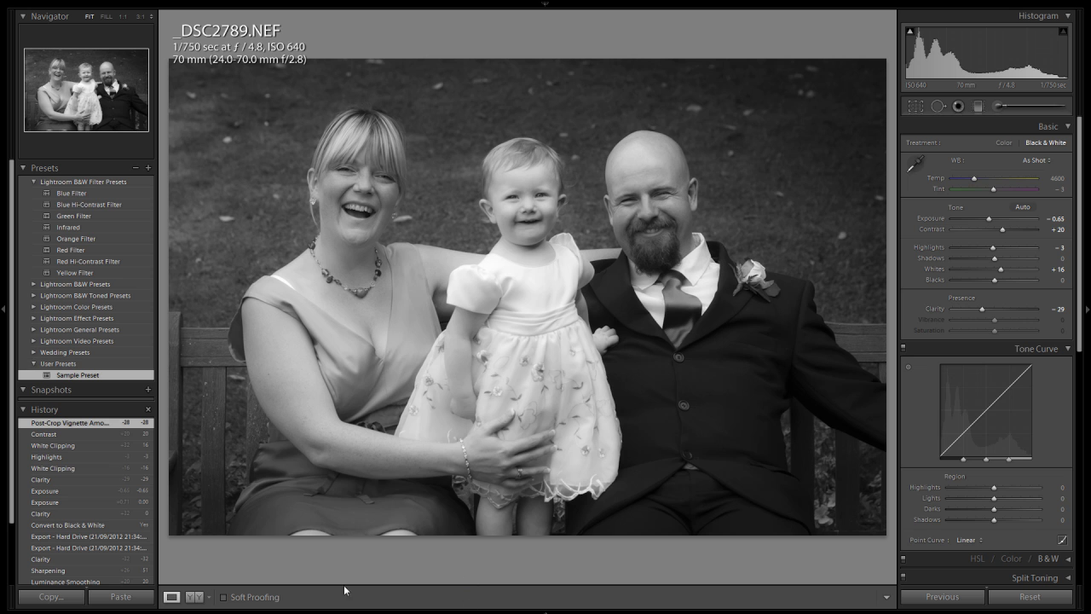
- Open the colour family photo _DSC2796.NEF from the Library grid in Develop and apply Sample Preset to it
{"action": "key", "text": "g"}
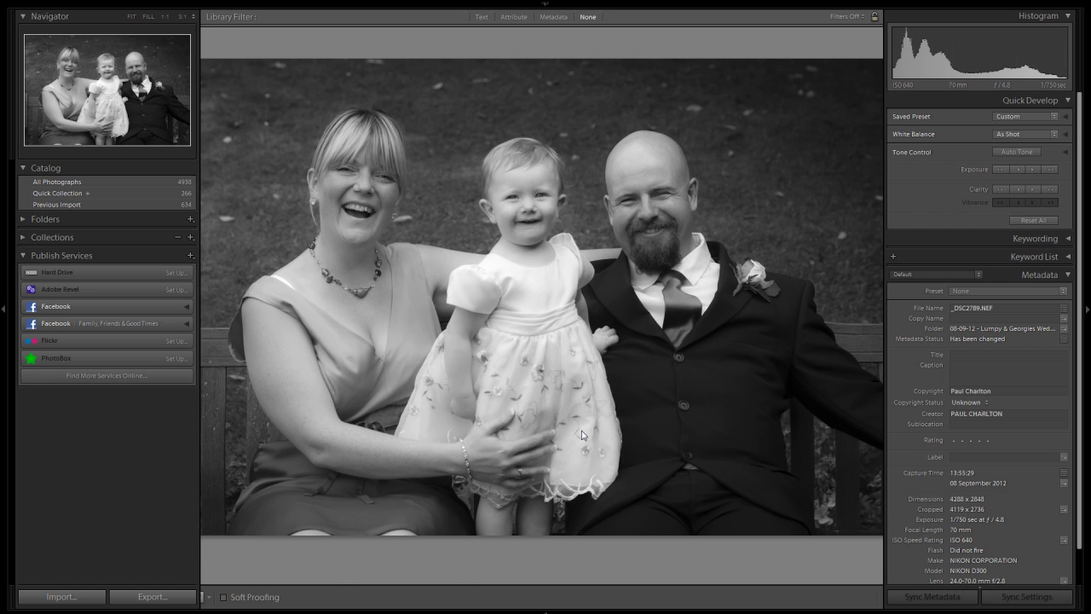
{"action": "left_click_drag", "start_coordinate": [880, 469], "coordinate": [879, 483]}
{"action": "left_click", "coordinate": [549, 467]}
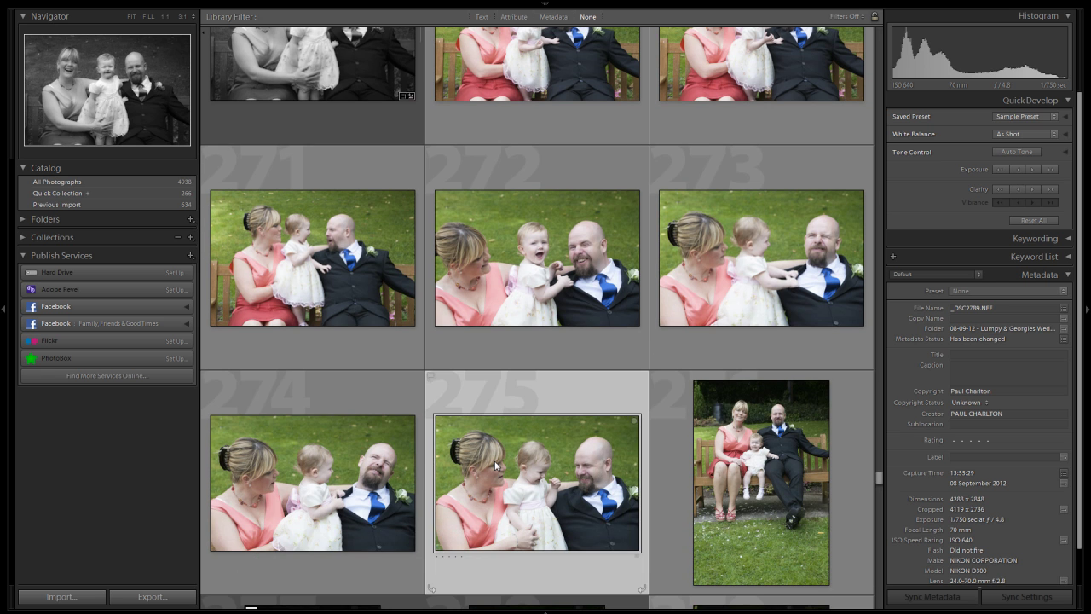
{"action": "double_click", "coordinate": [553, 465]}
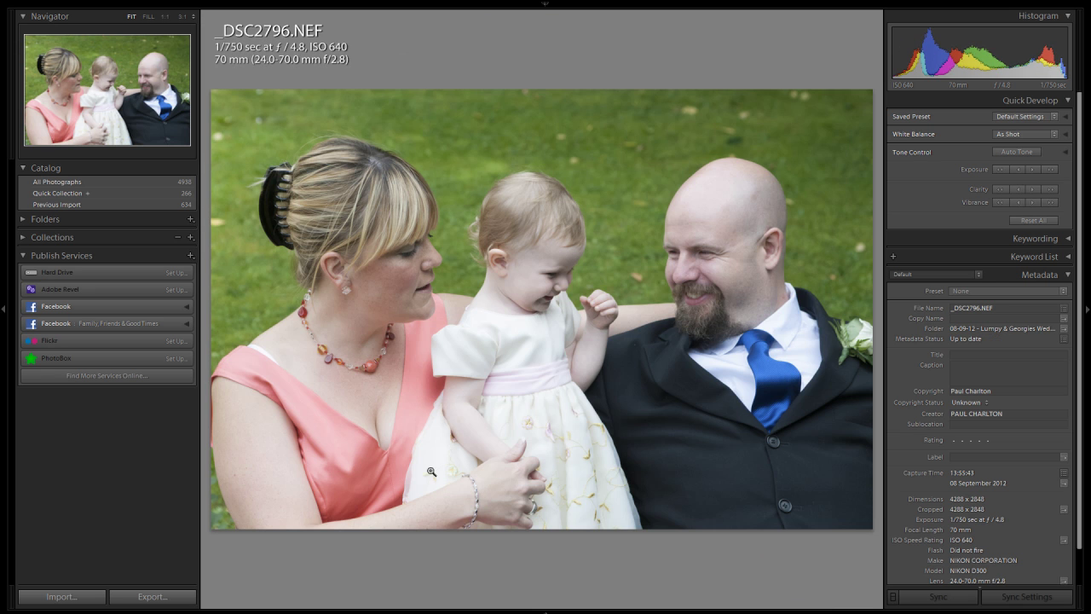
{"action": "key", "text": "d"}
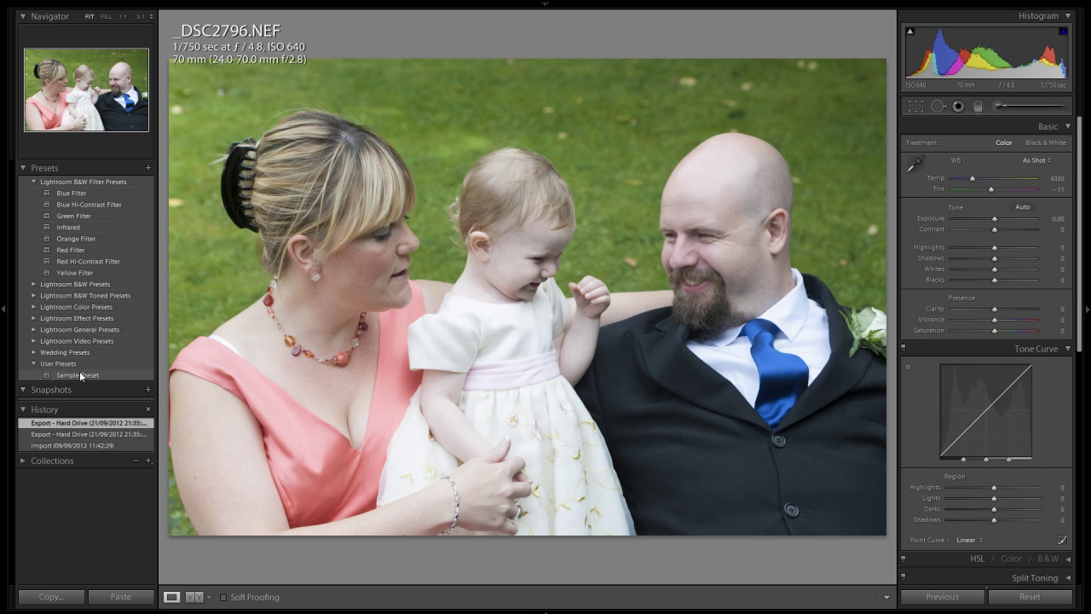
{"action": "left_click", "coordinate": [73, 376]}
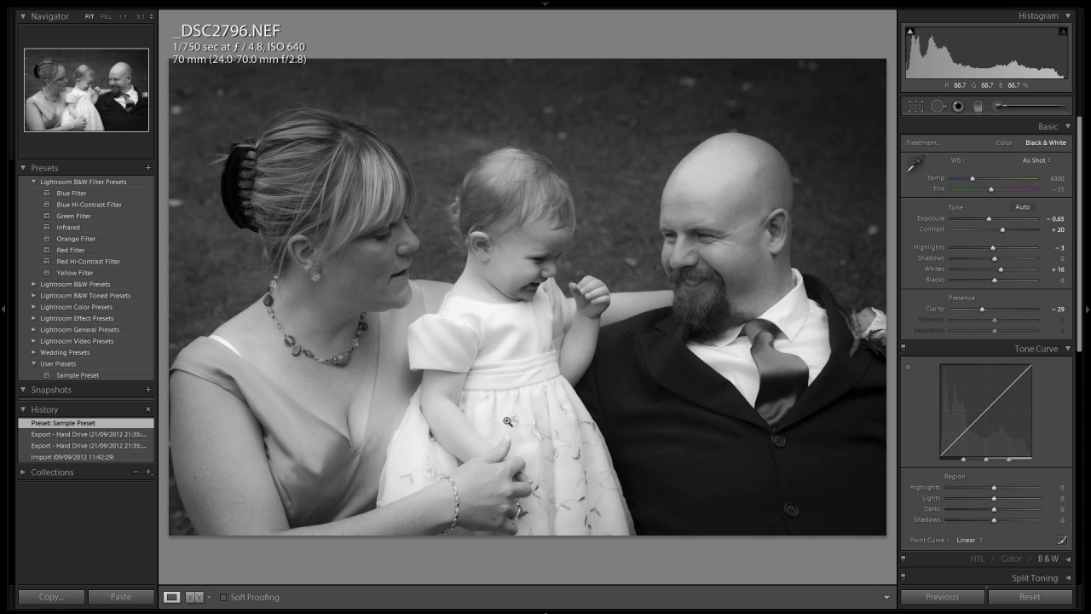
- Import LR4-Dreamy-Creamy-Blu-Tone.lrtemplate into User Presets and apply it to the photo, comparing it with Sample Preset
{"action": "right_click", "coordinate": [68, 369]}
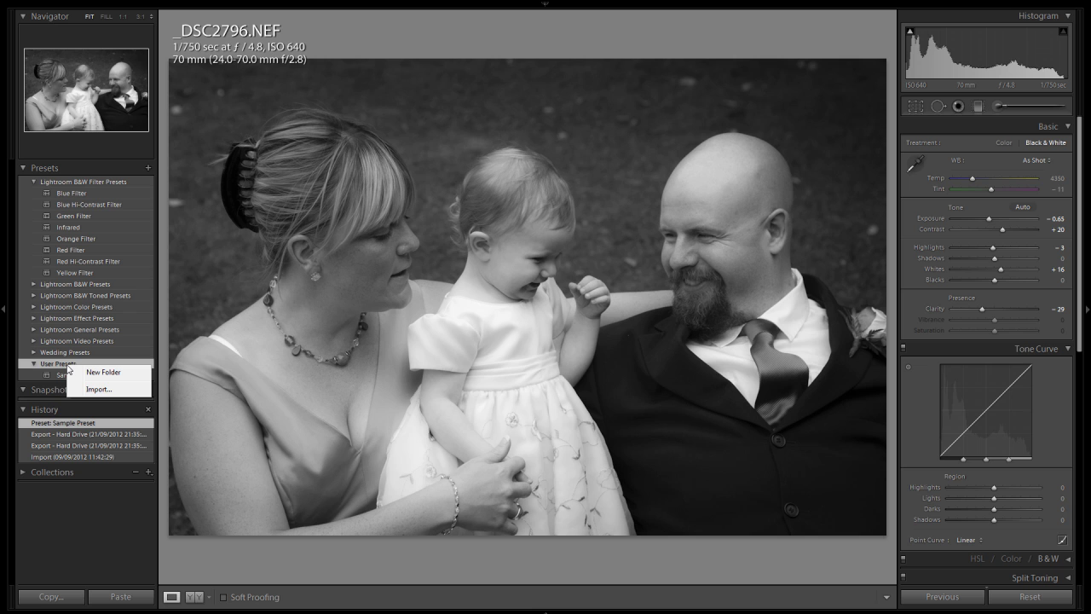
{"action": "left_click", "coordinate": [106, 391]}
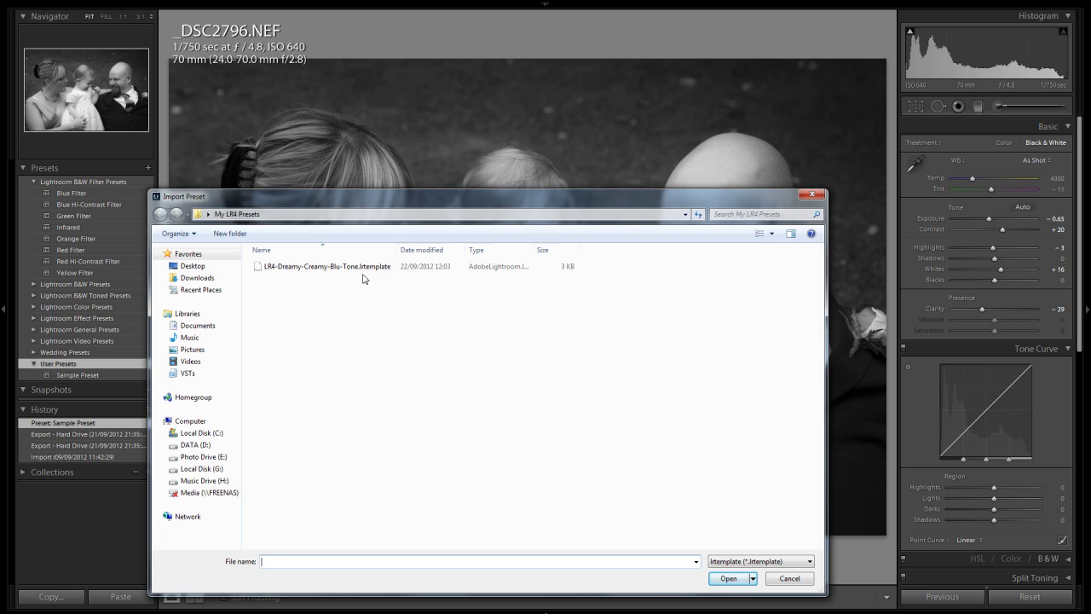
{"action": "left_click", "coordinate": [277, 267]}
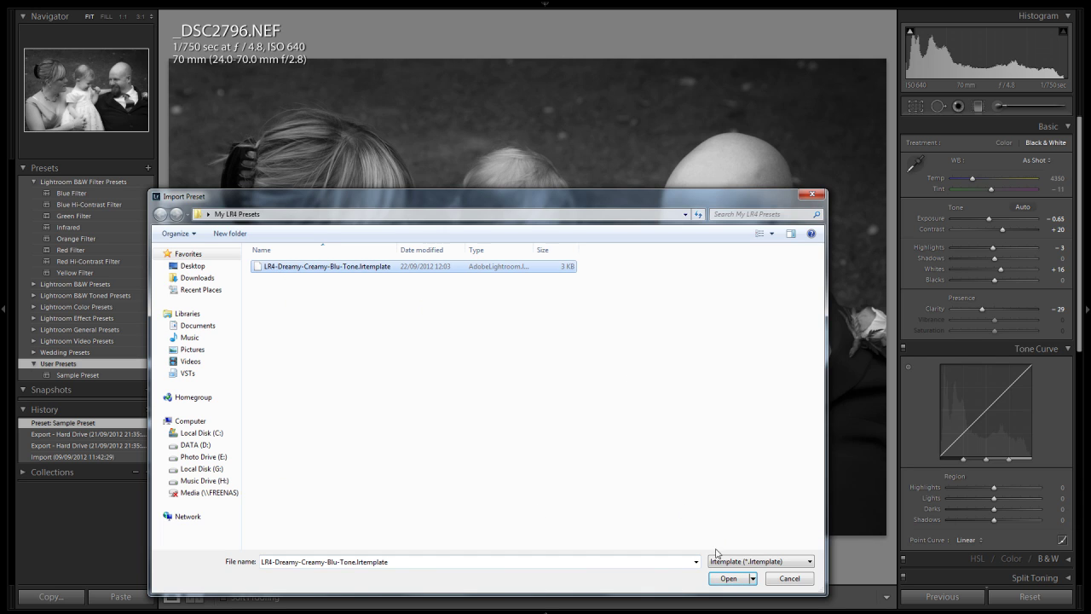
{"action": "left_click", "coordinate": [729, 579]}
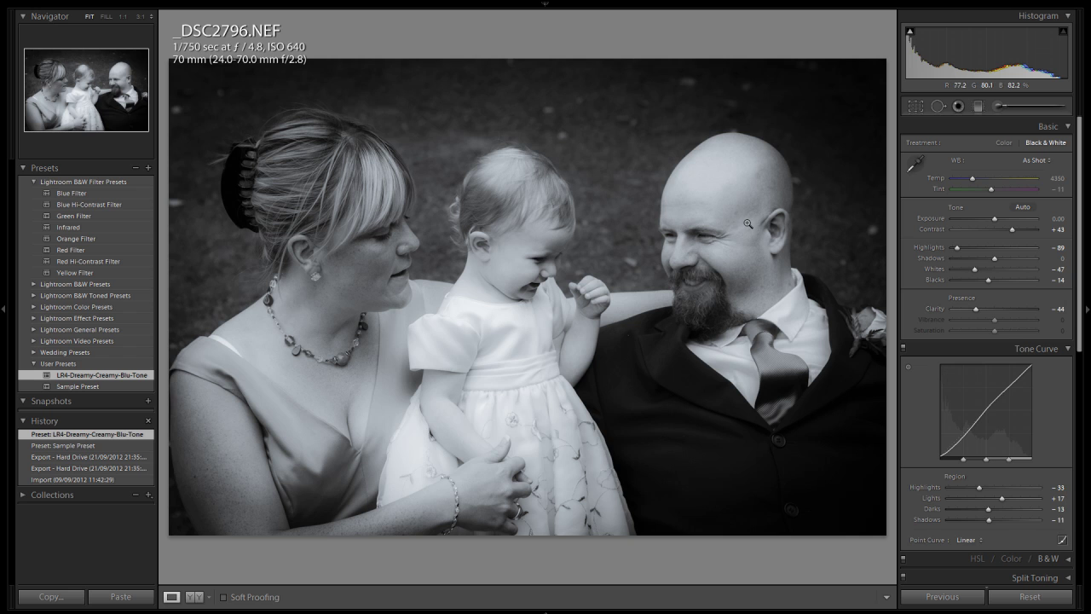
{"action": "left_click", "coordinate": [95, 386]}
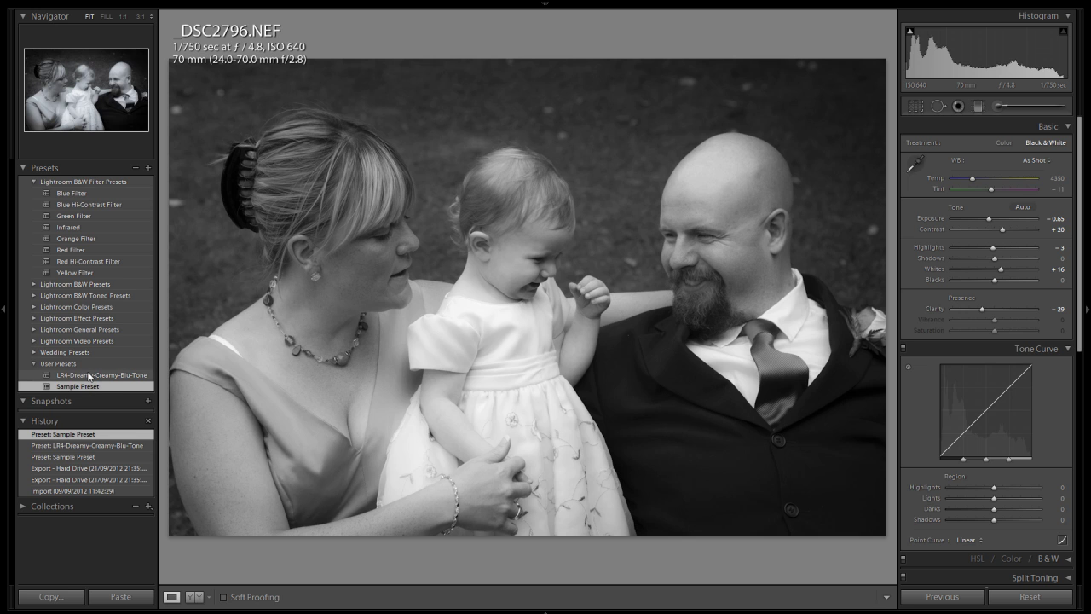
{"action": "left_click", "coordinate": [89, 376]}
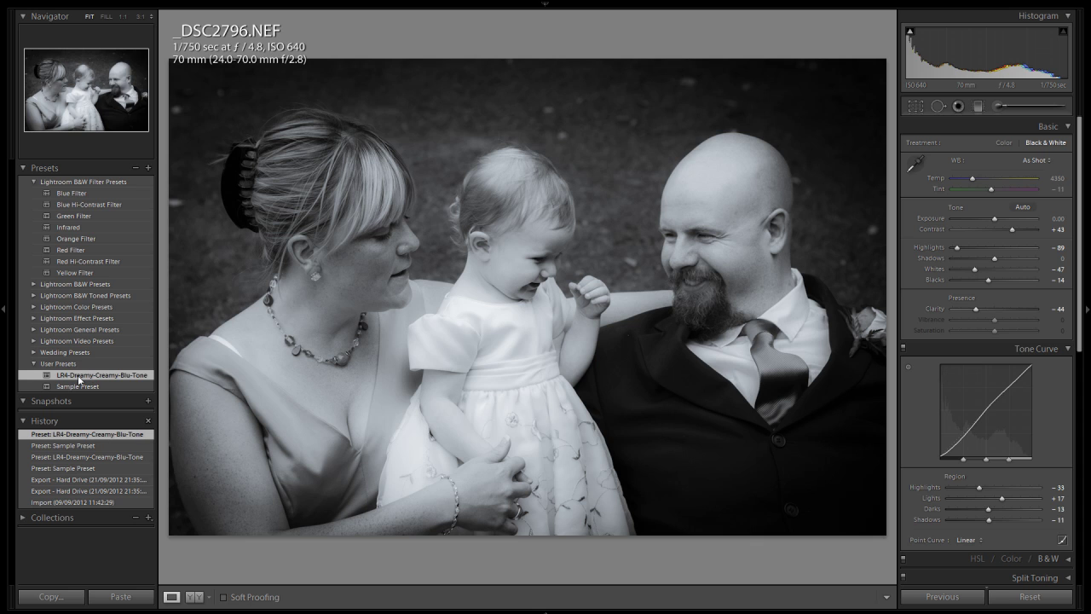
- Export the LR4-Dreamy-Creamy-Blu-Tone preset to the Desktop as "LR4 Test Preset"
{"action": "right_click", "coordinate": [79, 380]}
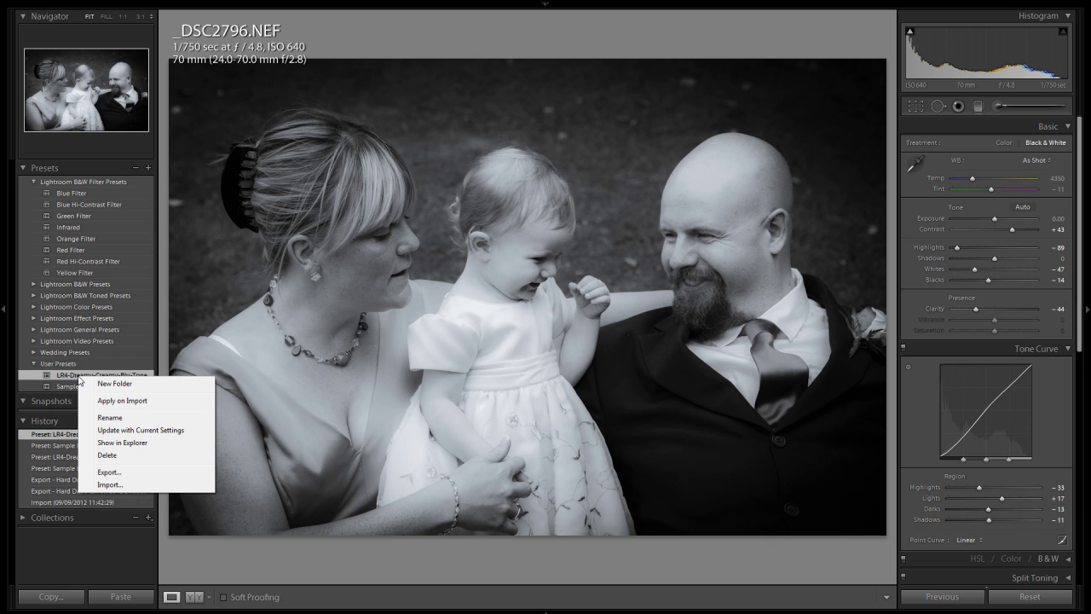
{"action": "left_click", "coordinate": [109, 472]}
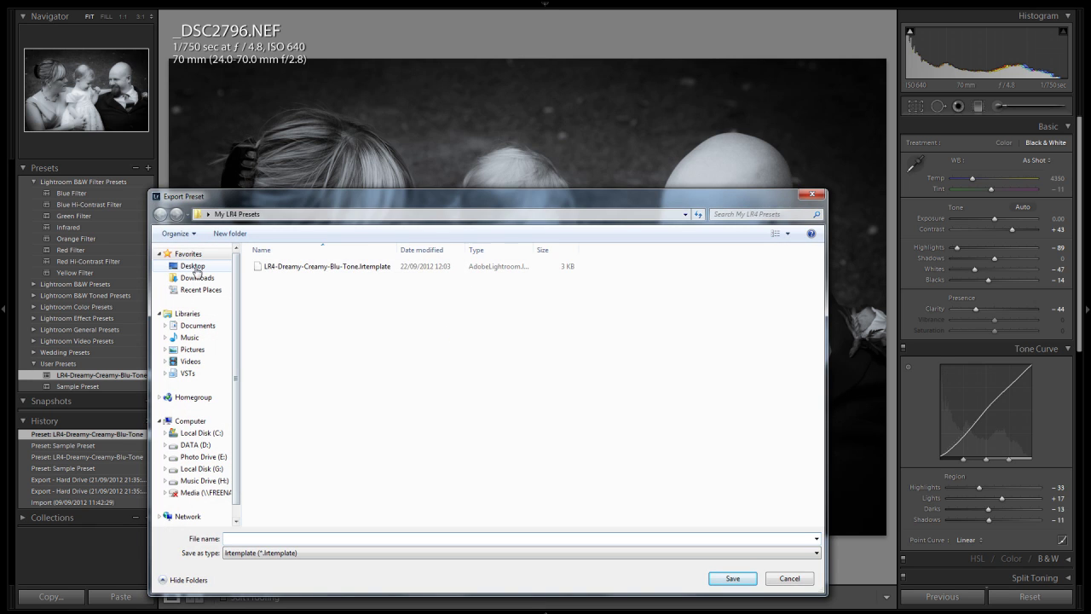
{"action": "left_click", "coordinate": [193, 266]}
{"action": "left_click", "coordinate": [323, 538]}
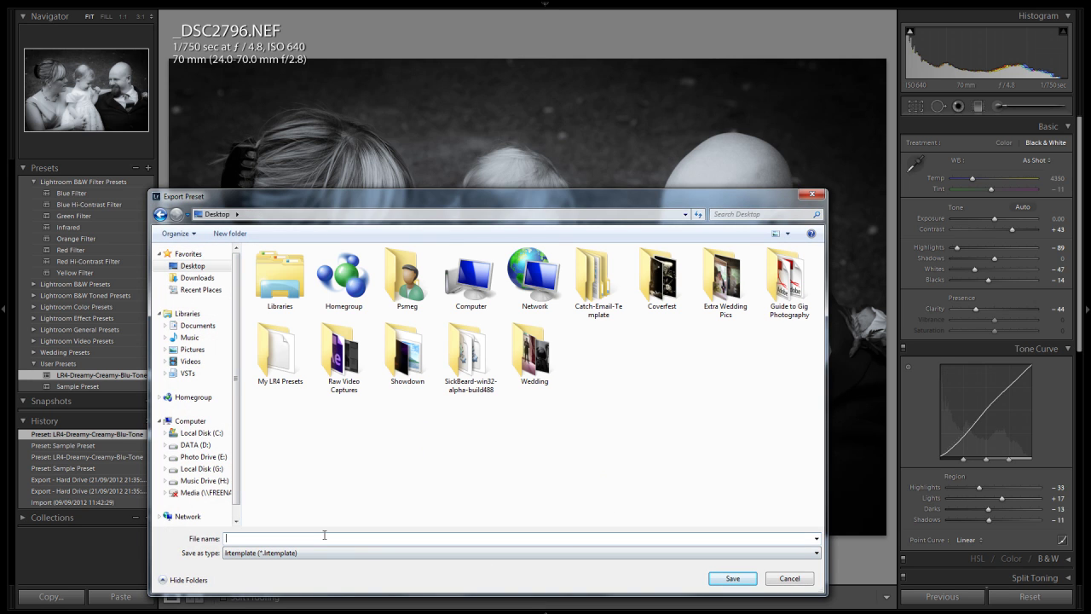
{"action": "type", "text": "t"}
{"action": "key", "text": "BackSpace"}
{"action": "type", "text": "LR4 Test Preset"}
{"action": "left_click", "coordinate": [732, 578]}
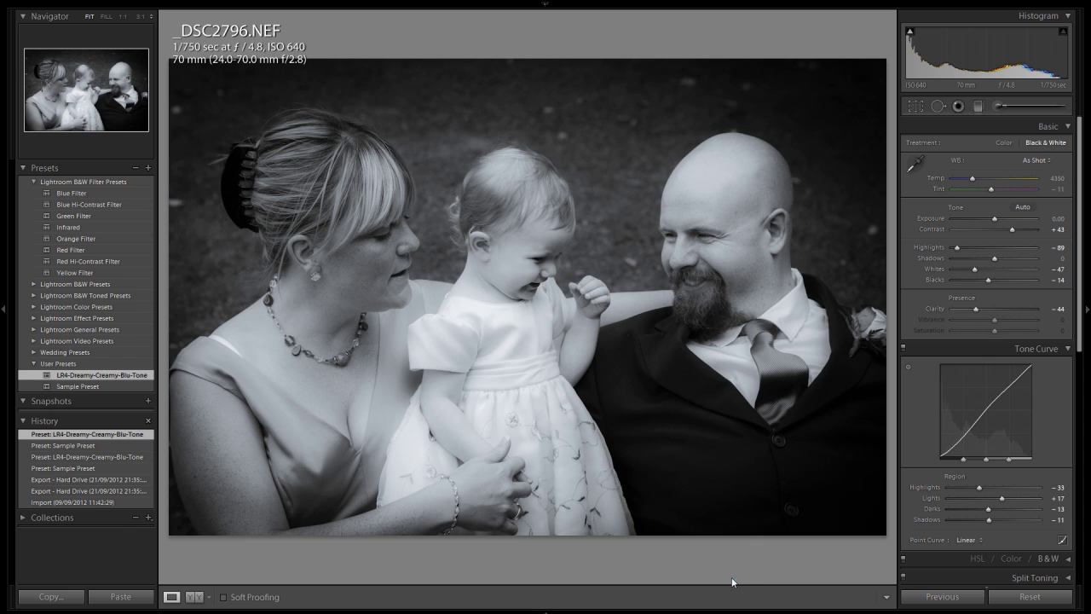